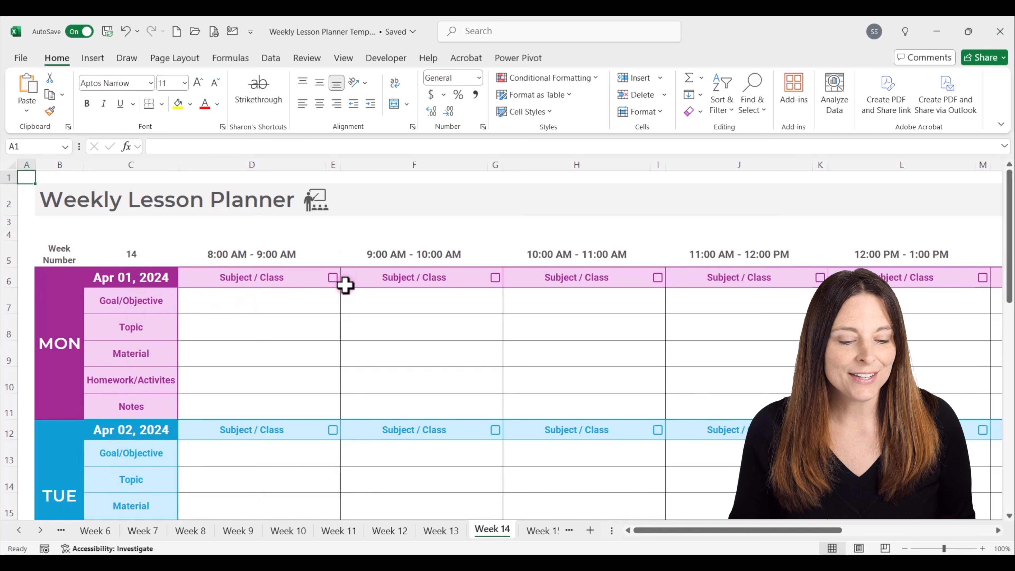
Open the Week 1 sheet by way of the index page and examine the Monday, Tuesday and Wednesday date cells.
left_click(319, 203)
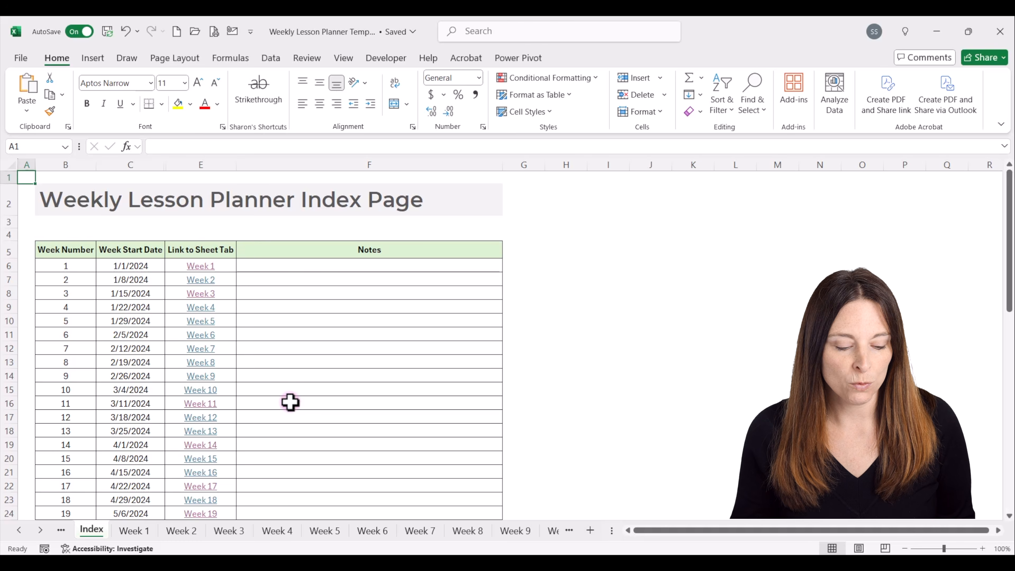
left_click(135, 532)
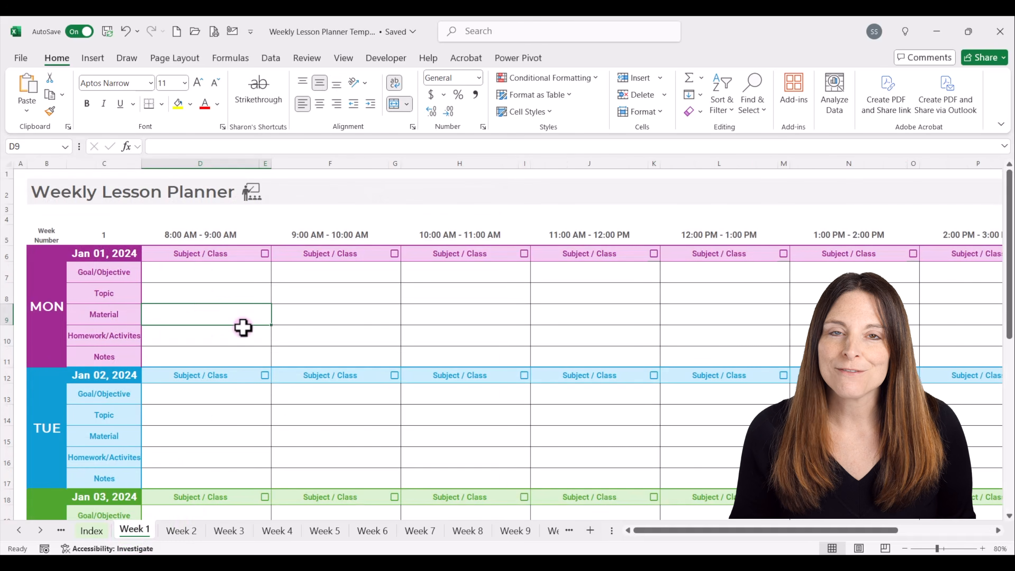
left_click(106, 253)
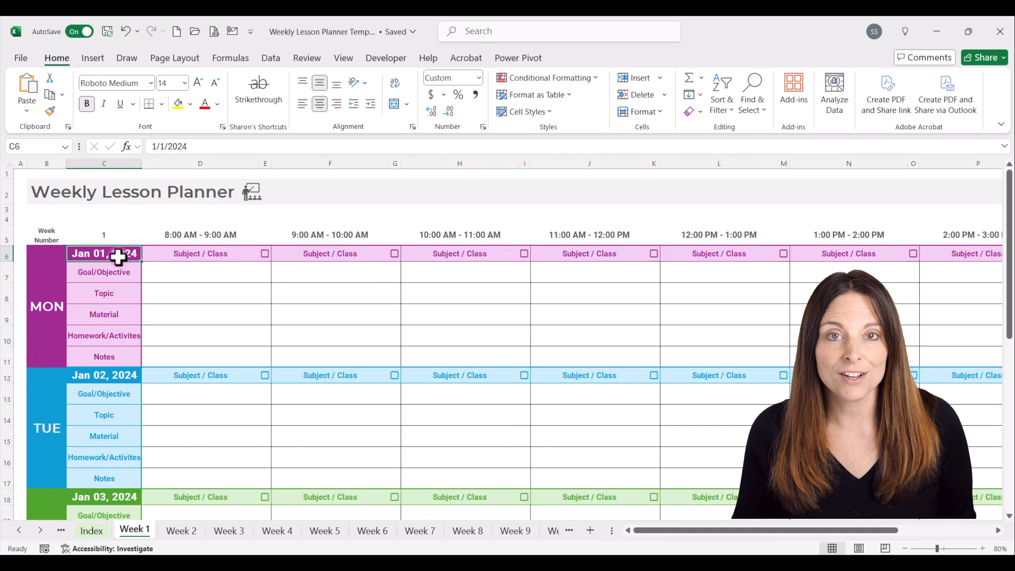
left_click(113, 378)
left_click(118, 495)
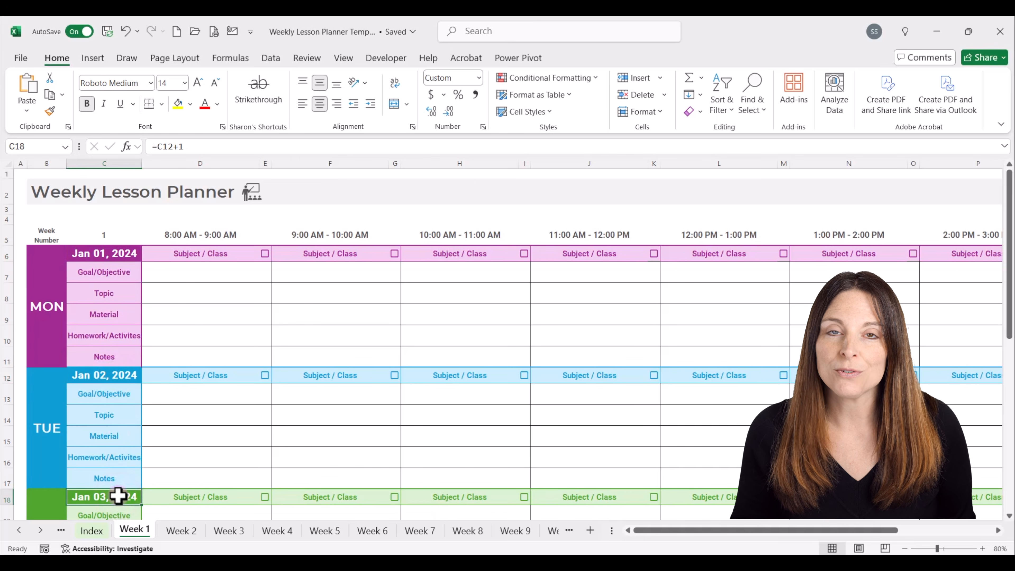
Examine the formulas behind the Monday day label, the Monday and Tuesday dates, and the week number in C5.
left_click(46, 315)
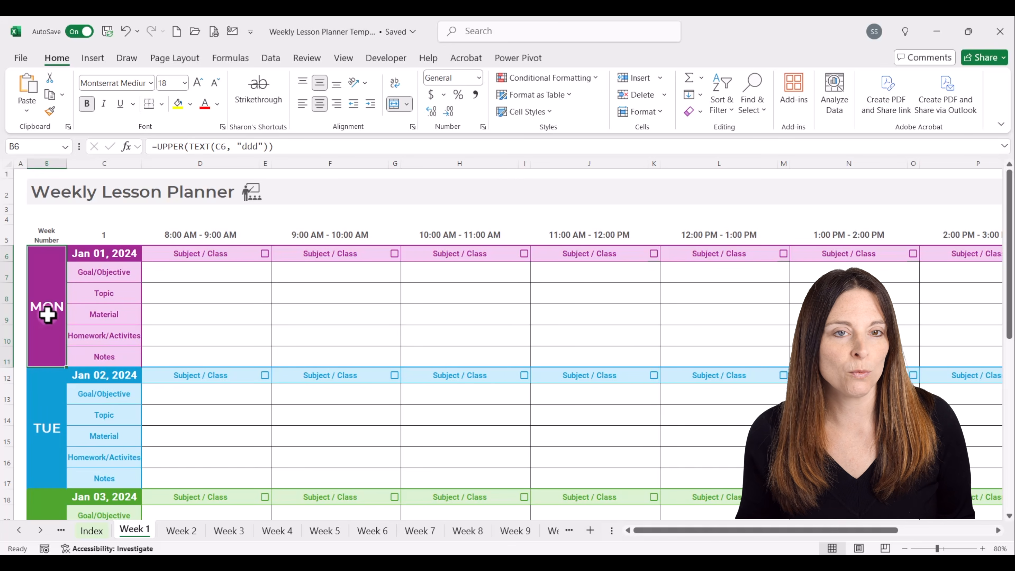
left_click(96, 255)
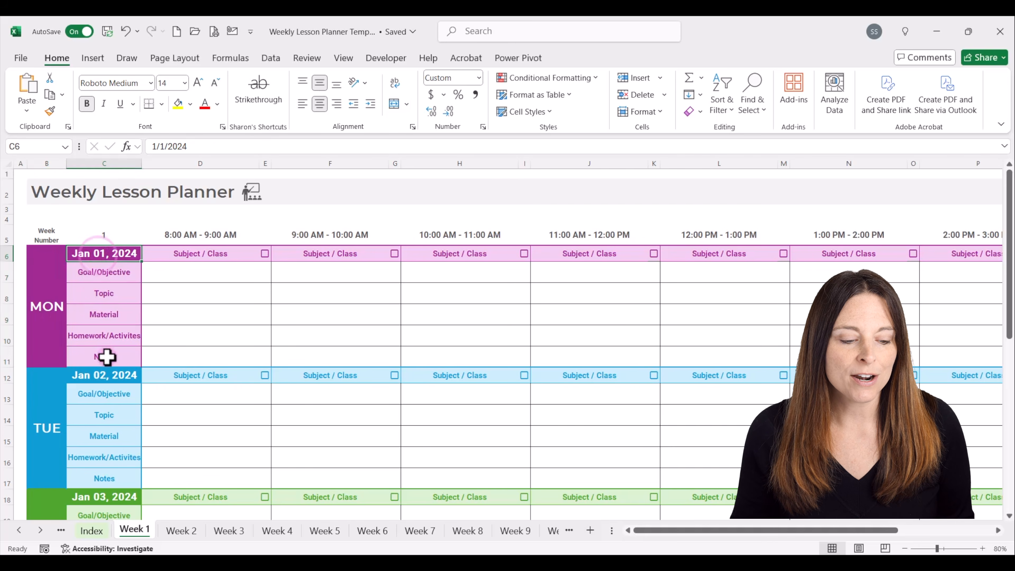
left_click(114, 255)
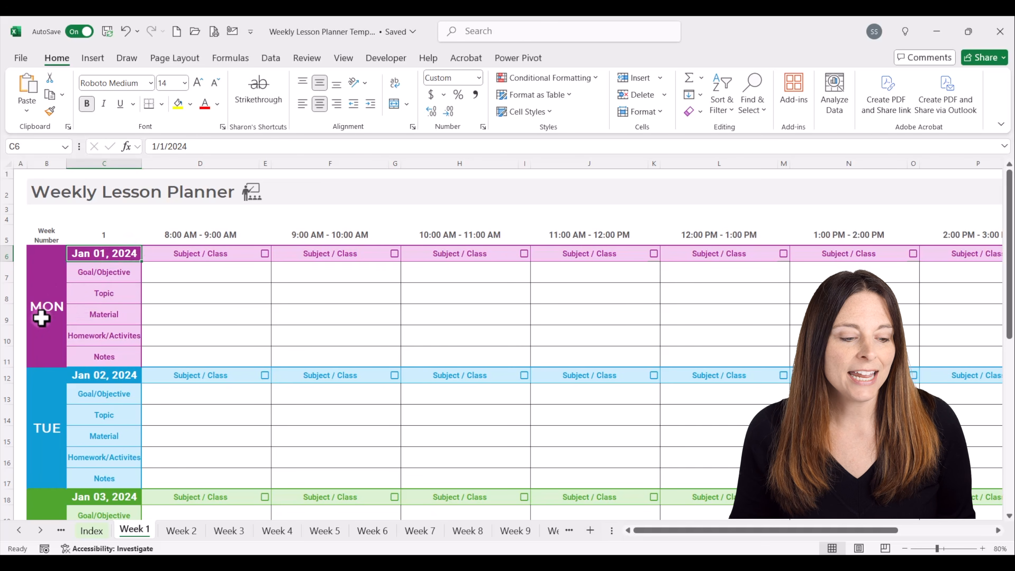
left_click(109, 376)
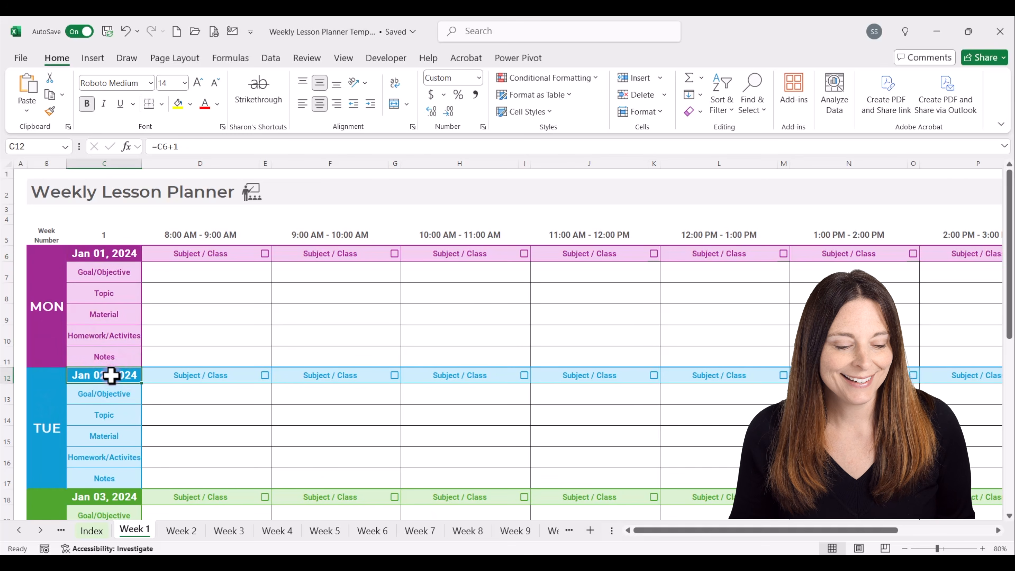
left_click(105, 234)
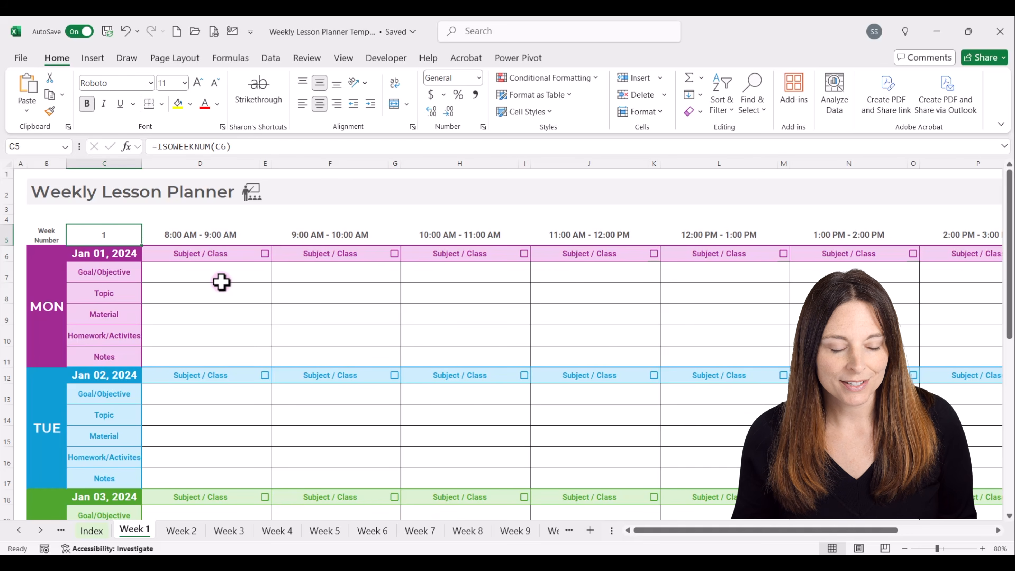
Test the checkboxes for Monday 8:00 AM, Tuesday 10:00 AM and Monday 12:00 PM by checking each and clearing them all again.
left_click(265, 254)
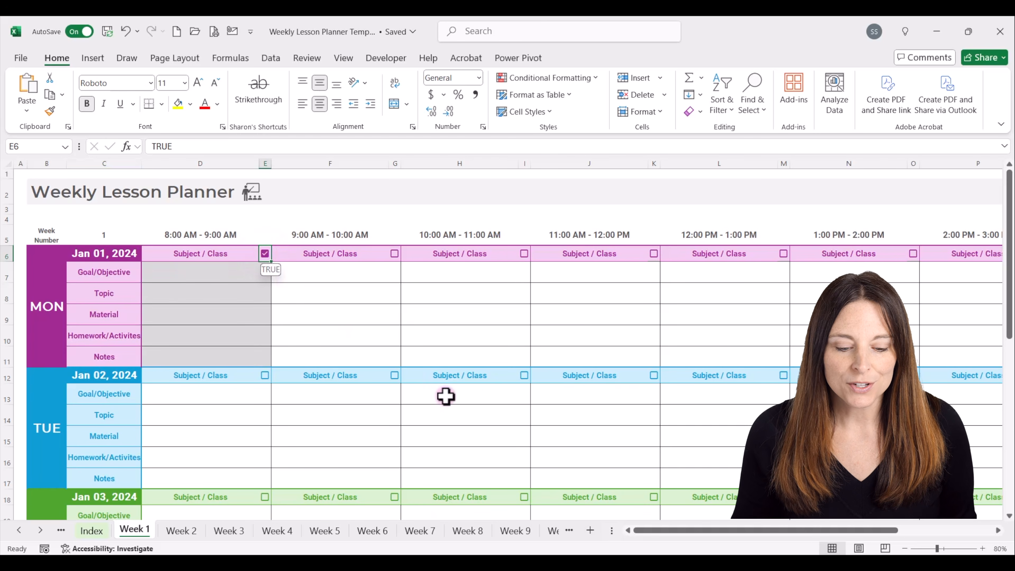
left_click(524, 375)
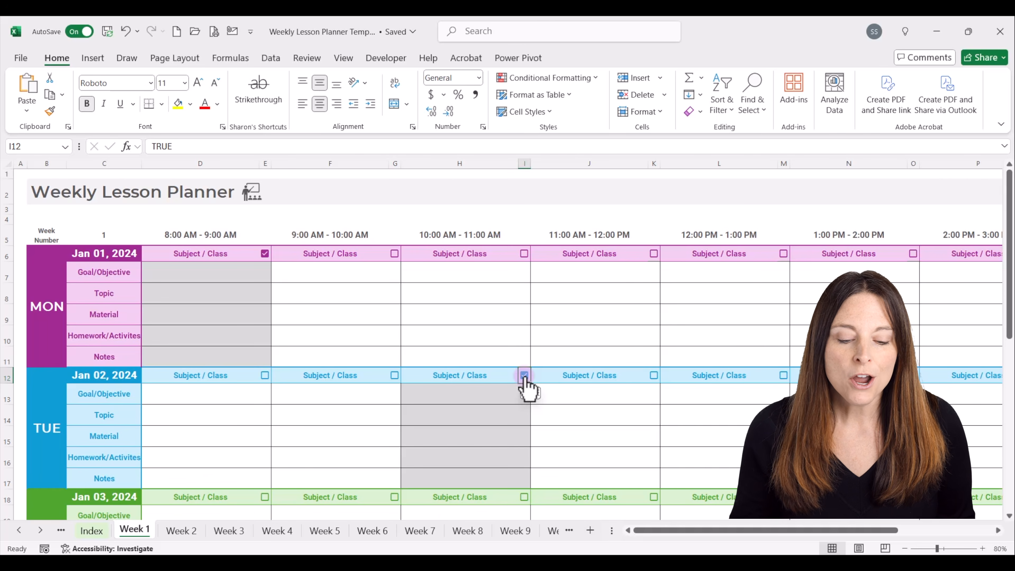
left_click(784, 254)
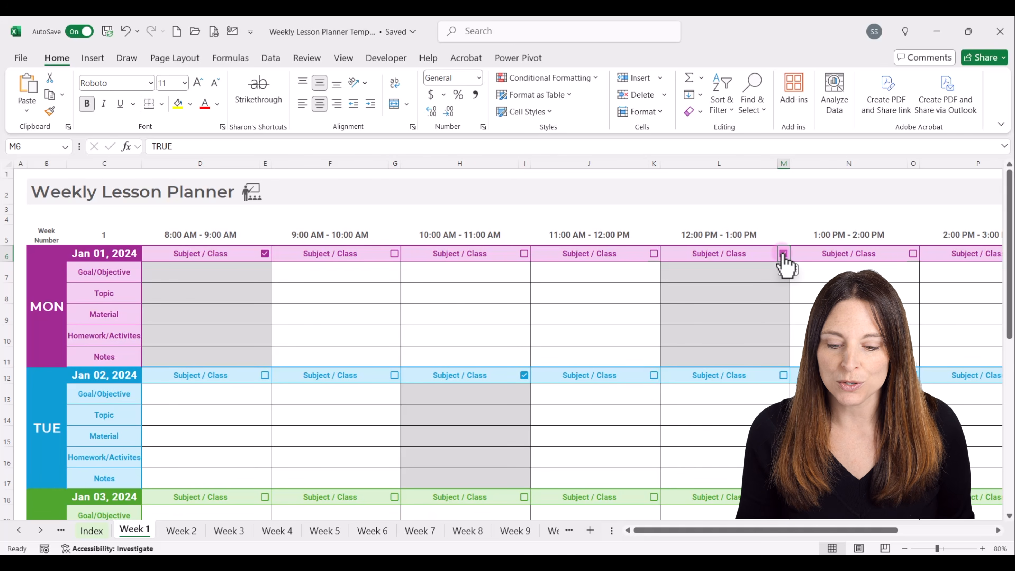
left_click(784, 254)
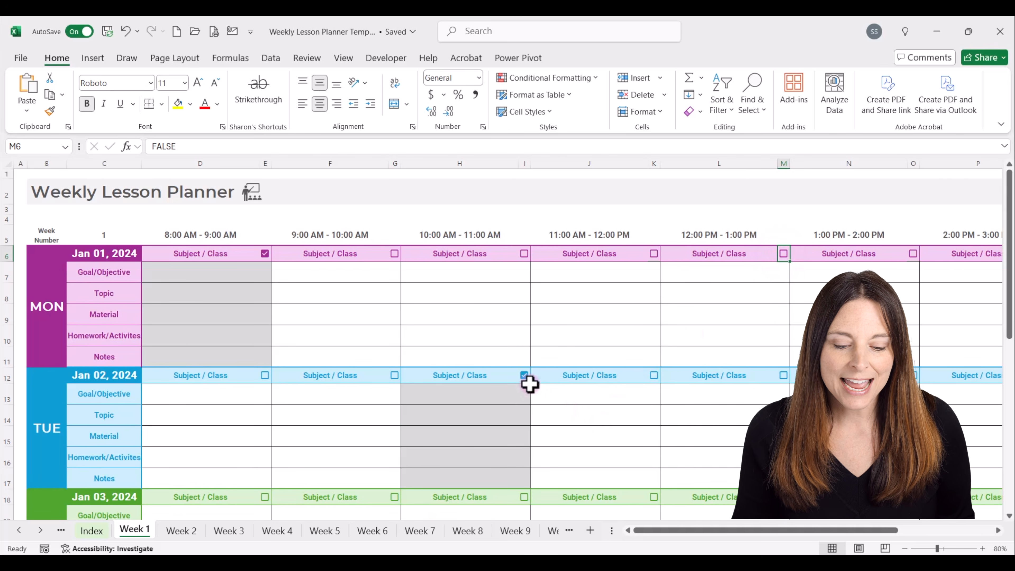
left_click(523, 375)
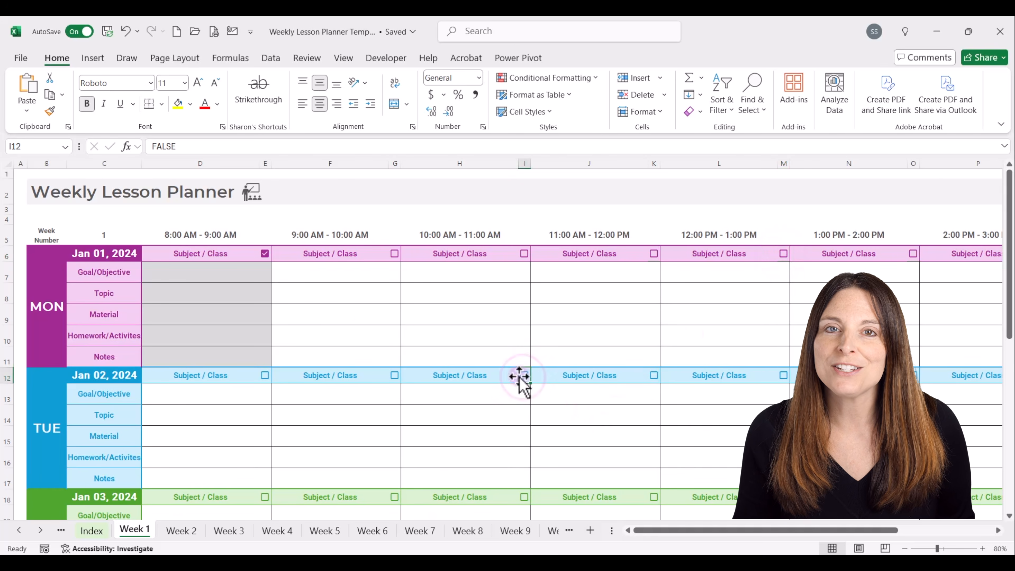
left_click(265, 254)
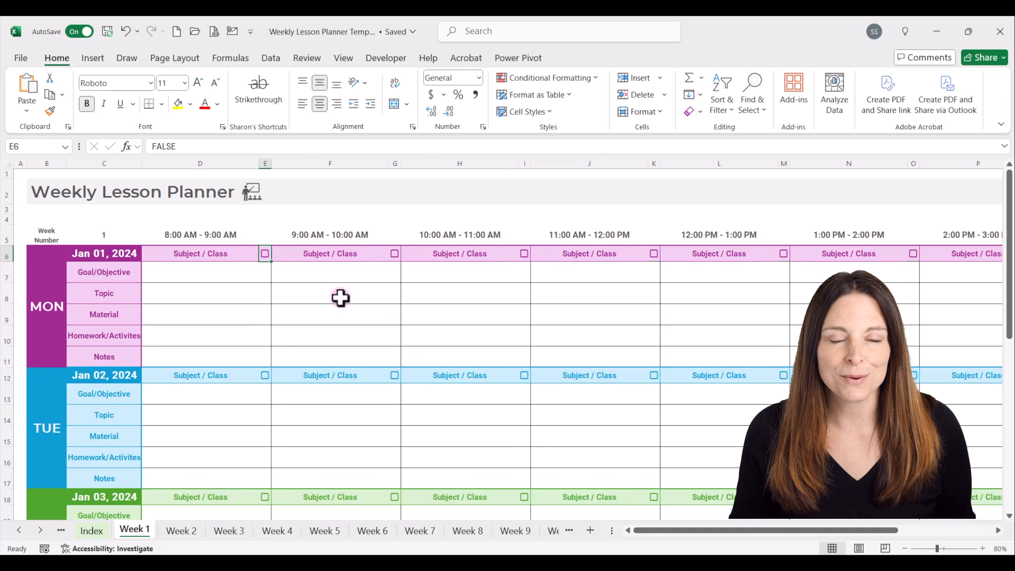
Copy the entire Week 1 sheet and paste it into a new blank workbook starting at A1.
left_click(8, 164)
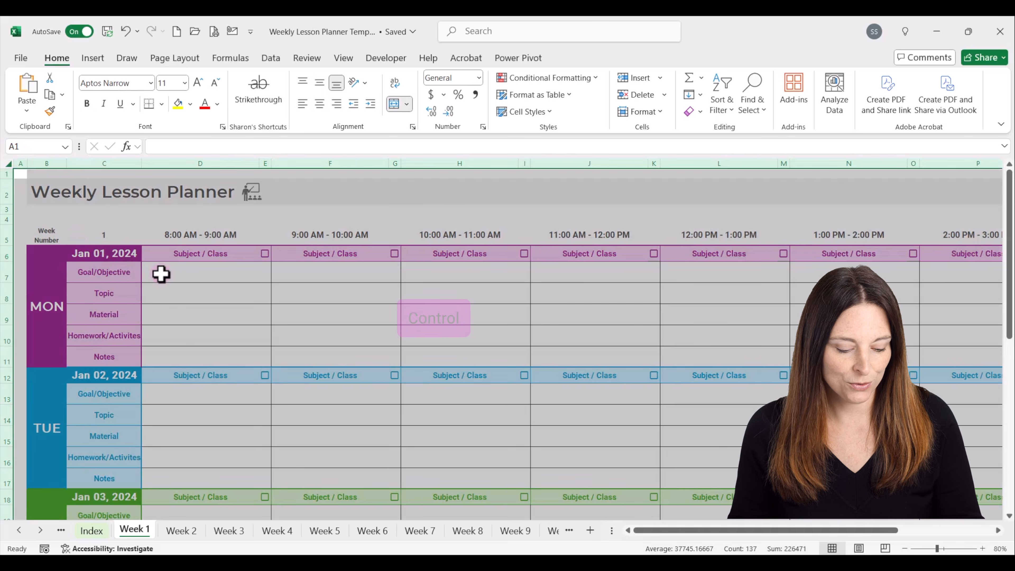
key("ctrl+c")
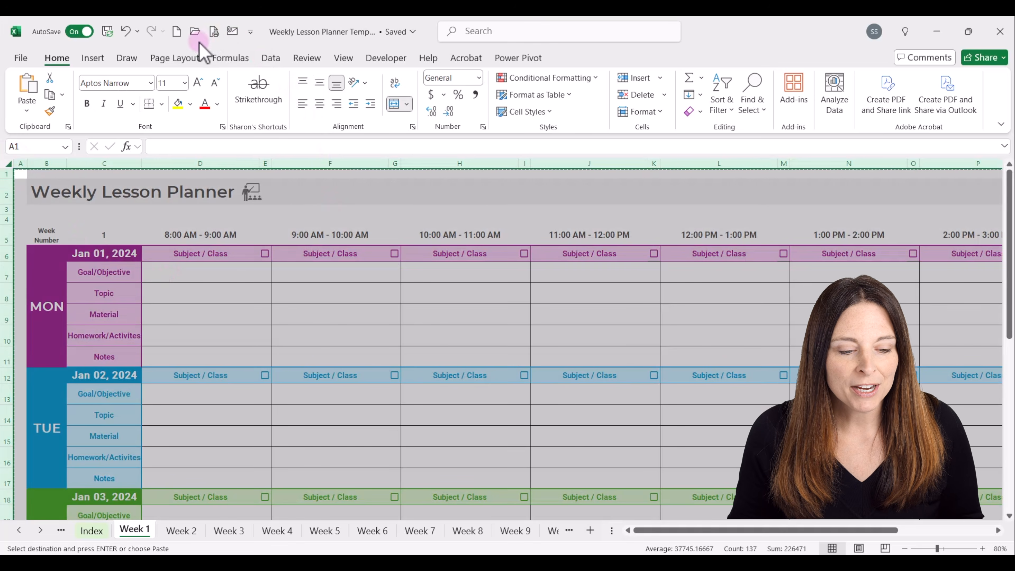
left_click(177, 31)
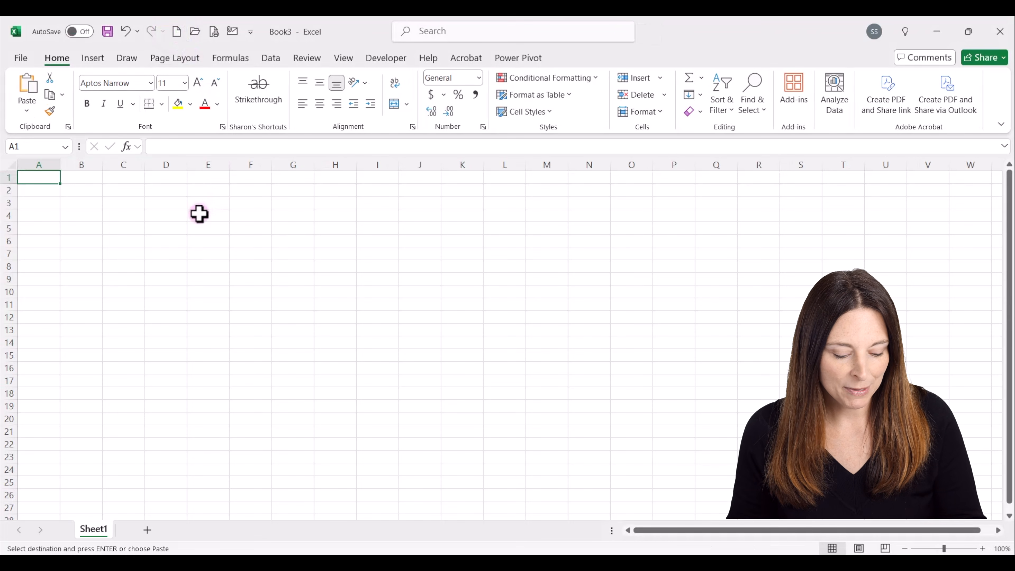
key("ctrl+v")
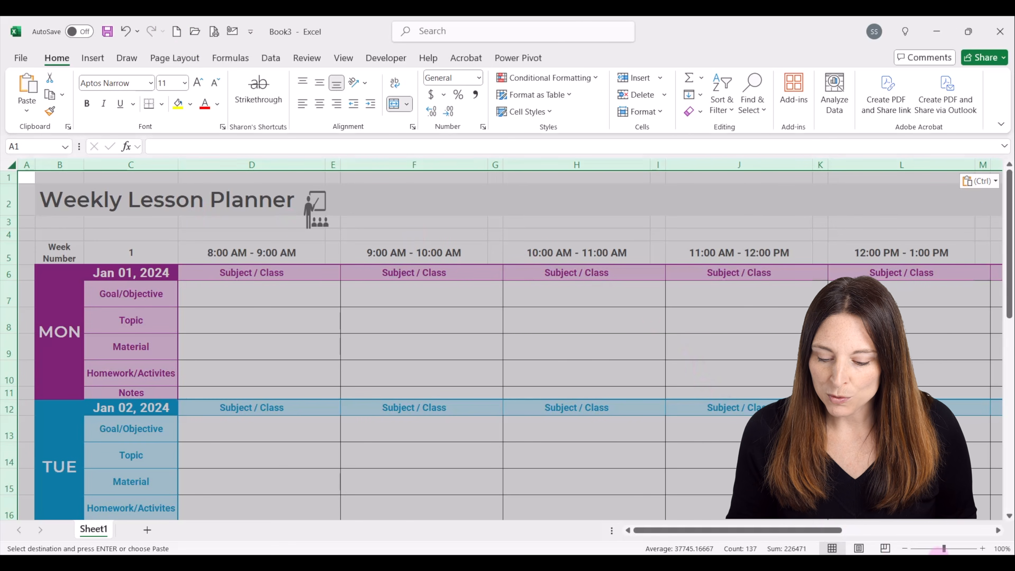
Deselect the pasted planner and turn off the gridlines on the new workbook's sheet.
left_click(906, 551)
left_click(907, 550)
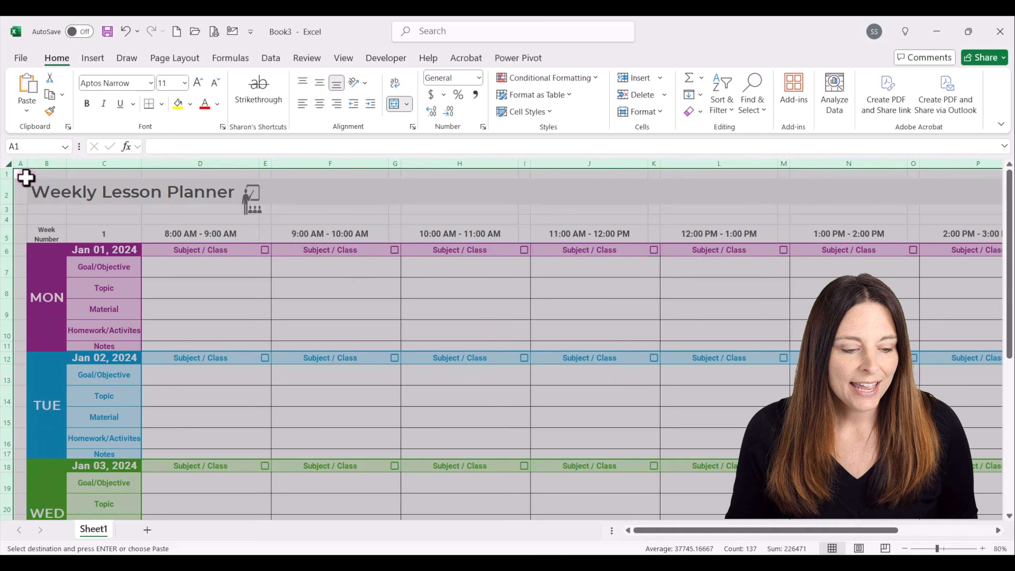
left_click(18, 175)
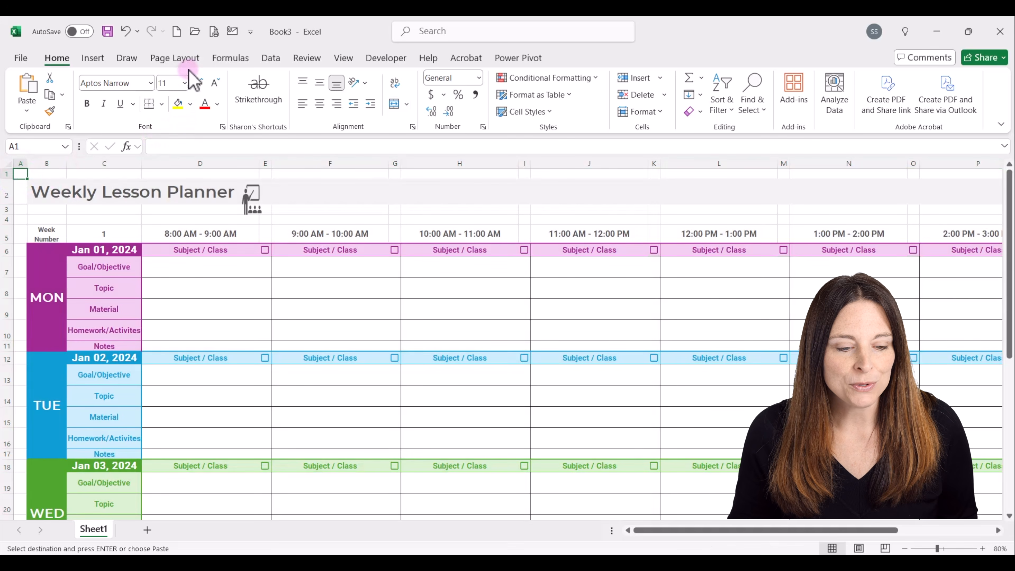
left_click(346, 59)
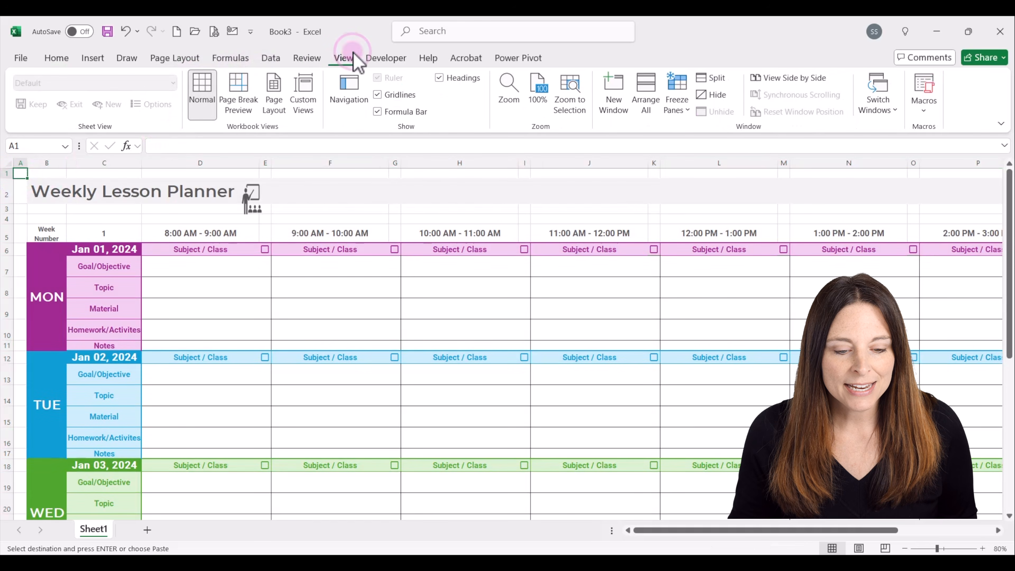
left_click(377, 94)
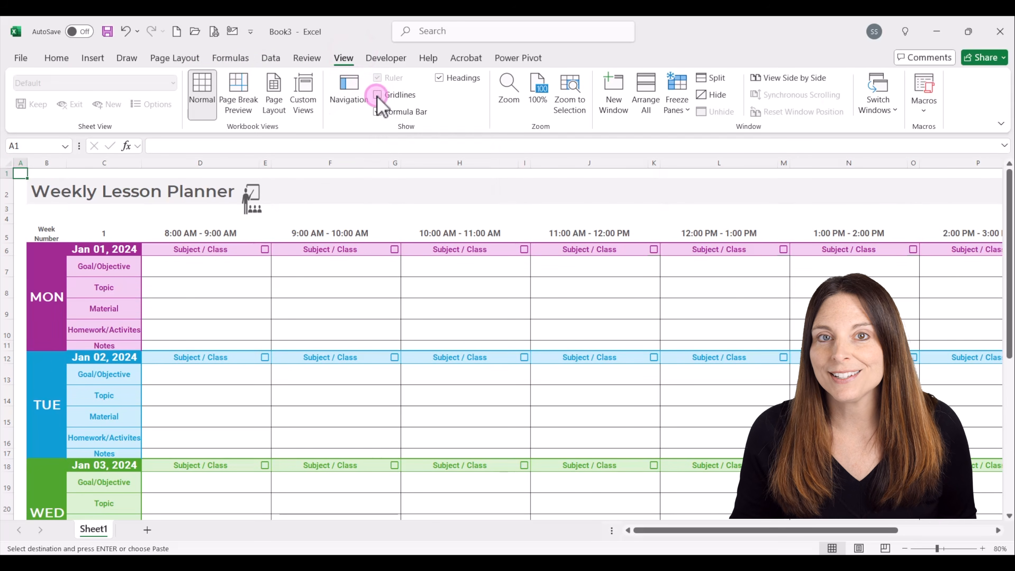
Delete the teacher graphic beside the Weekly Lesson Planner title.
left_click(254, 206)
right_click(254, 208)
key("Escape")
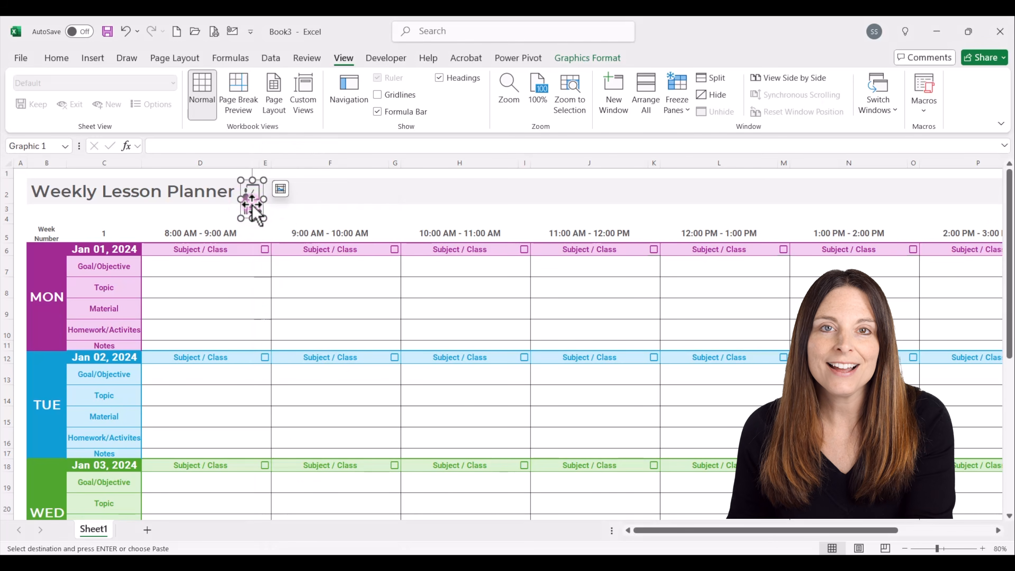
key("Delete")
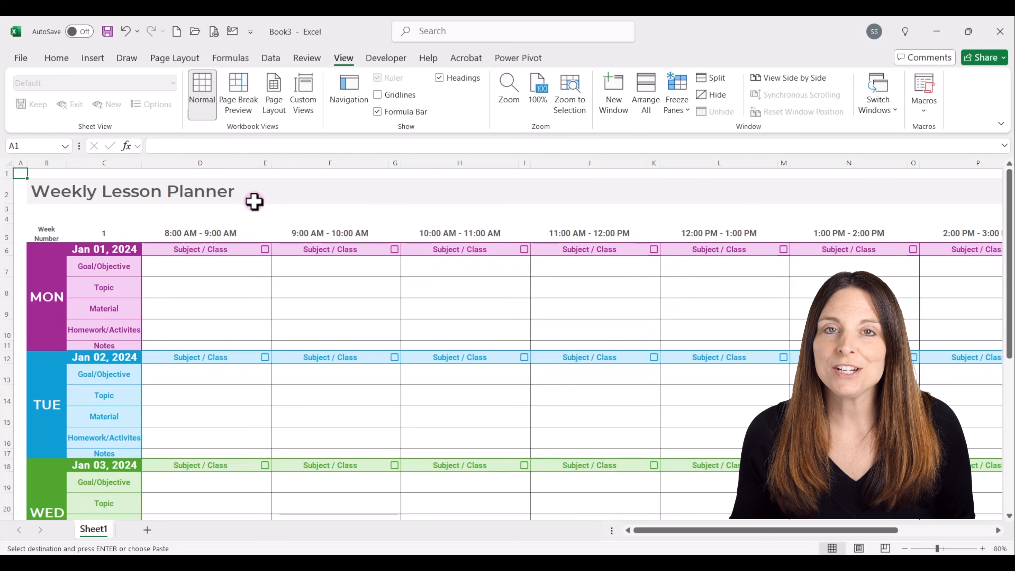
Change the title in B2 to Weekly Project Planner by replacing the word Lesson with Project.
left_click(129, 193)
double_click(137, 192)
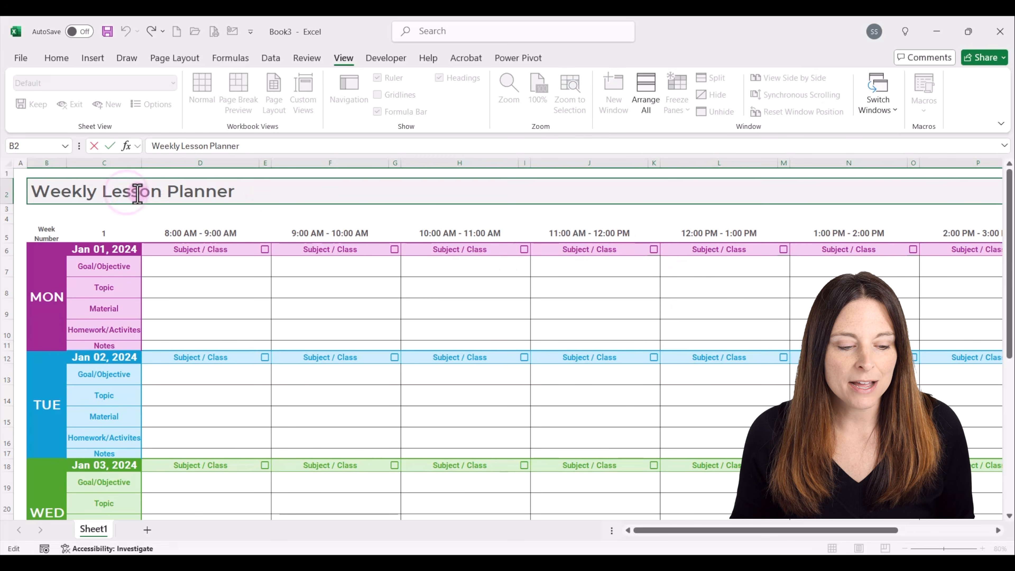
double_click(137, 193)
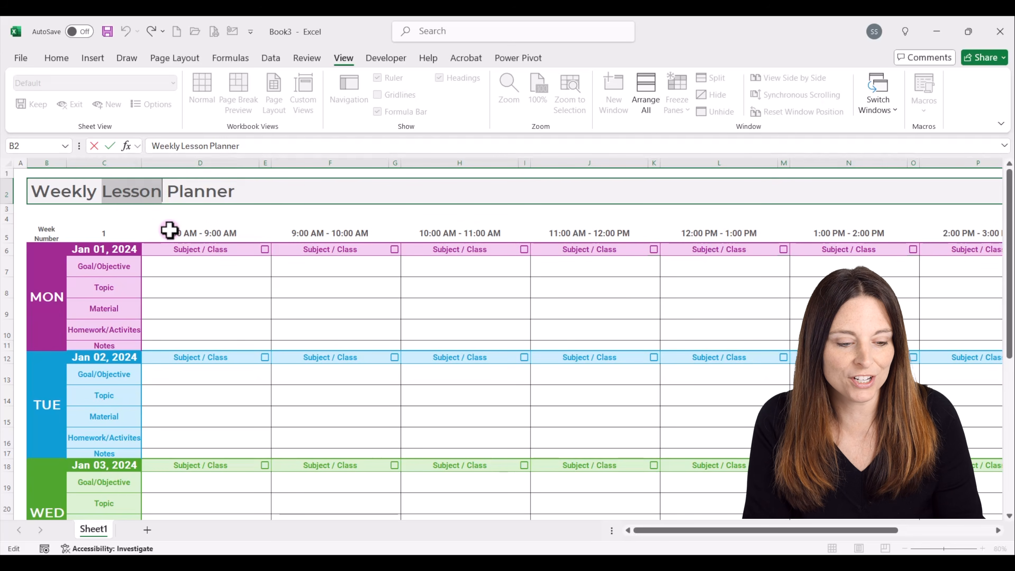
type("Project")
left_click(211, 253)
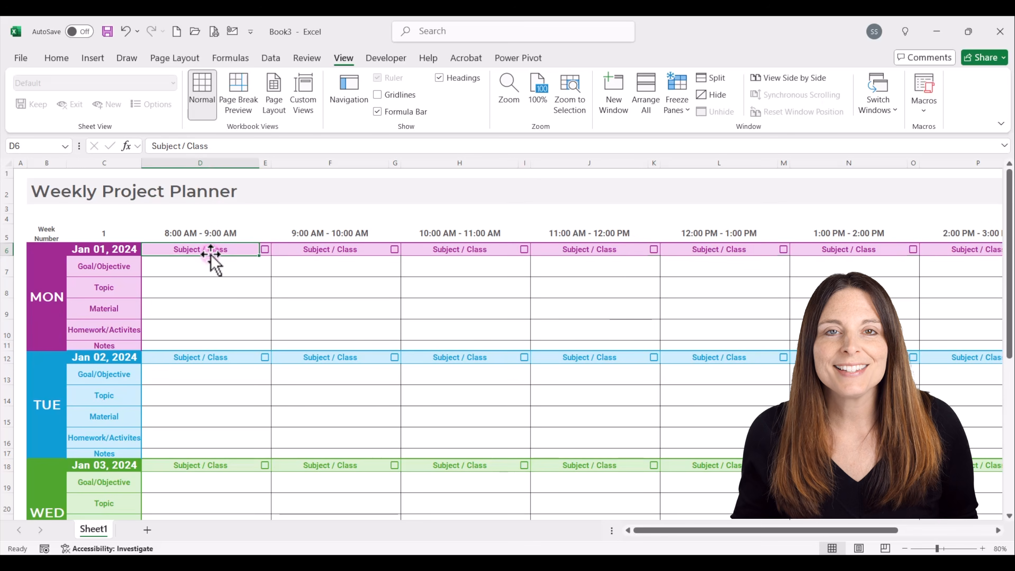
Delete columns D and E, which hold the 8:00 AM - 9:00 AM time slot and its checkboxes.
left_click(210, 163)
left_click_drag(263, 164, 267, 164)
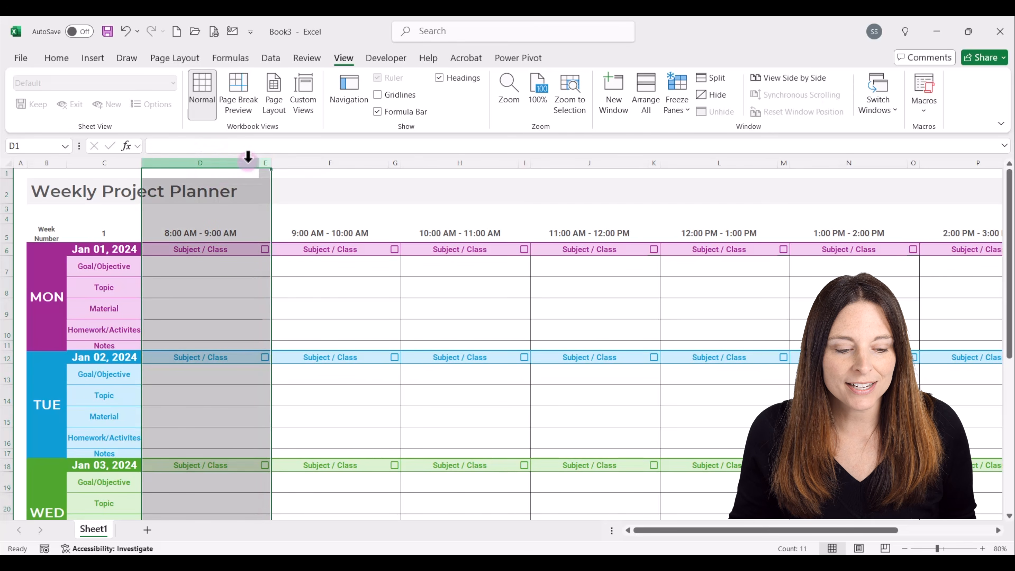
right_click(235, 161)
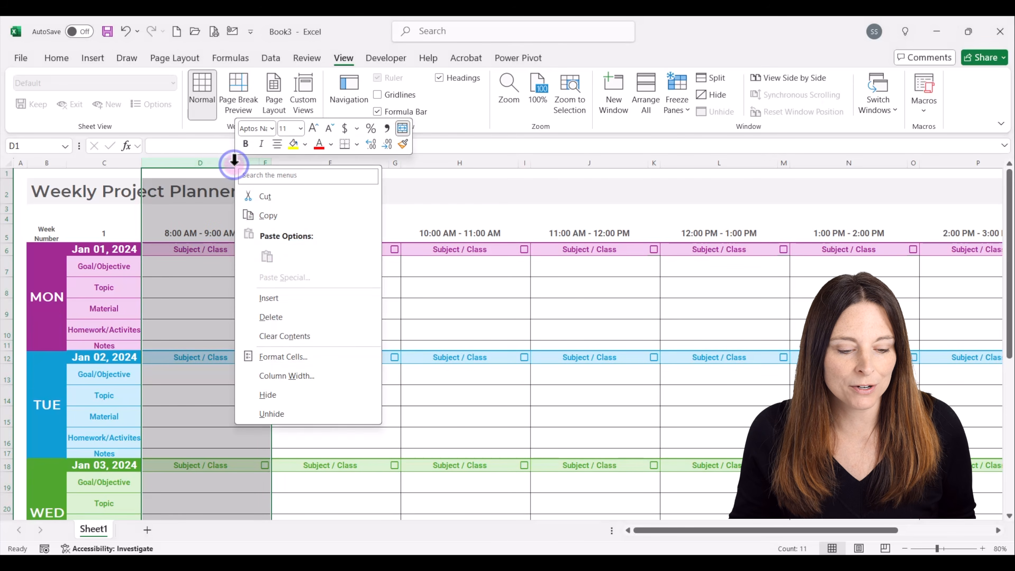
left_click(283, 316)
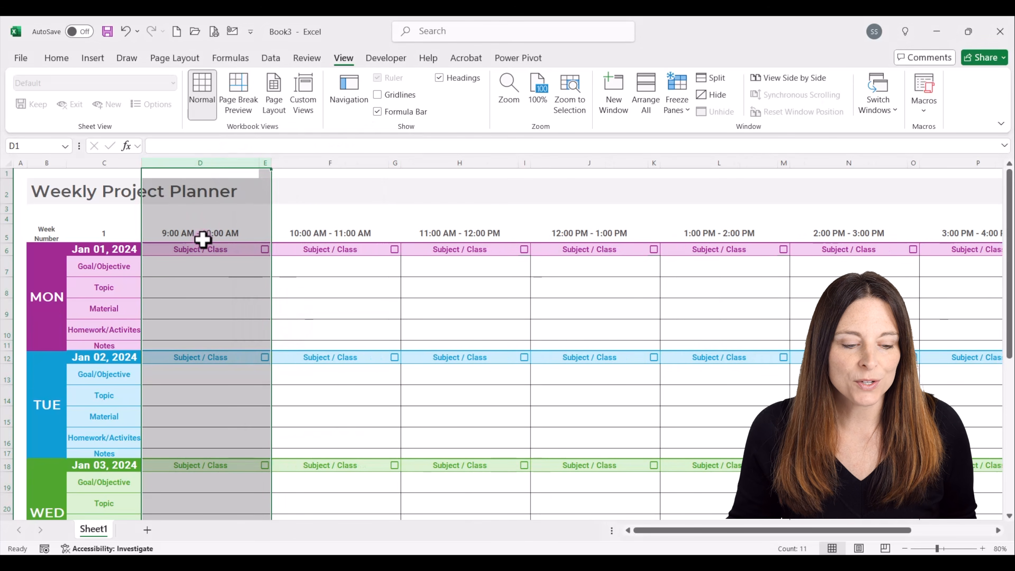
Replace the Subject / Class label in D6, Monday's first time slot, with Project/Client.
left_click(208, 250)
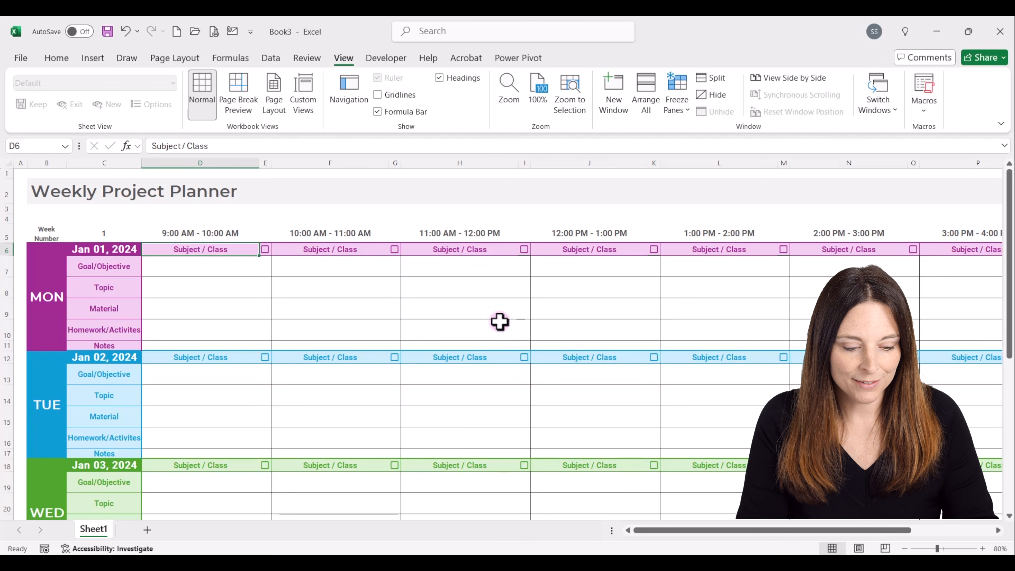
type("Project/Client")
key("Return")
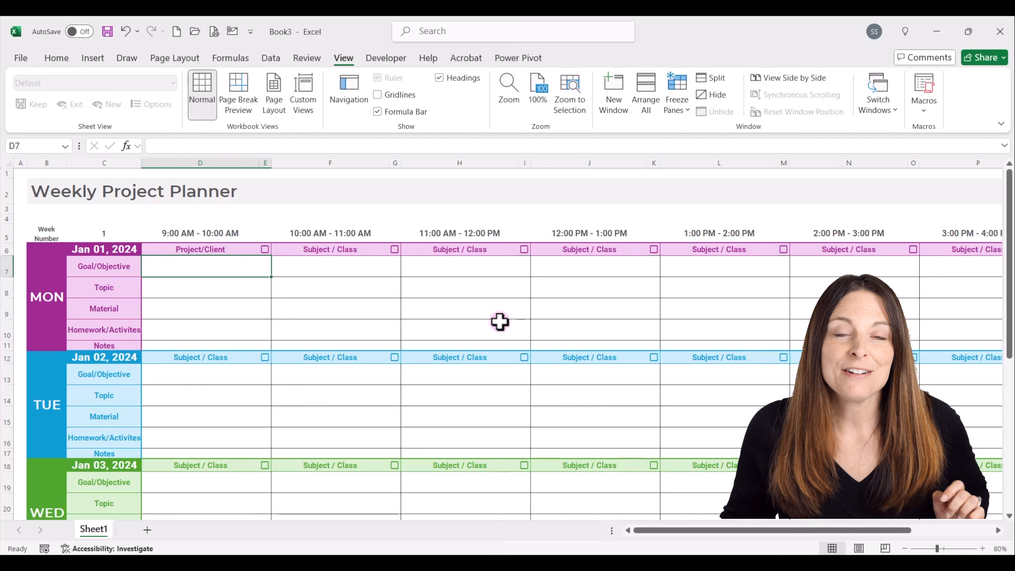
Copy the Project/Client label from D6 and paste it as values into F6, H6, J6, D12, F12, H12 and J12.
left_click(225, 248)
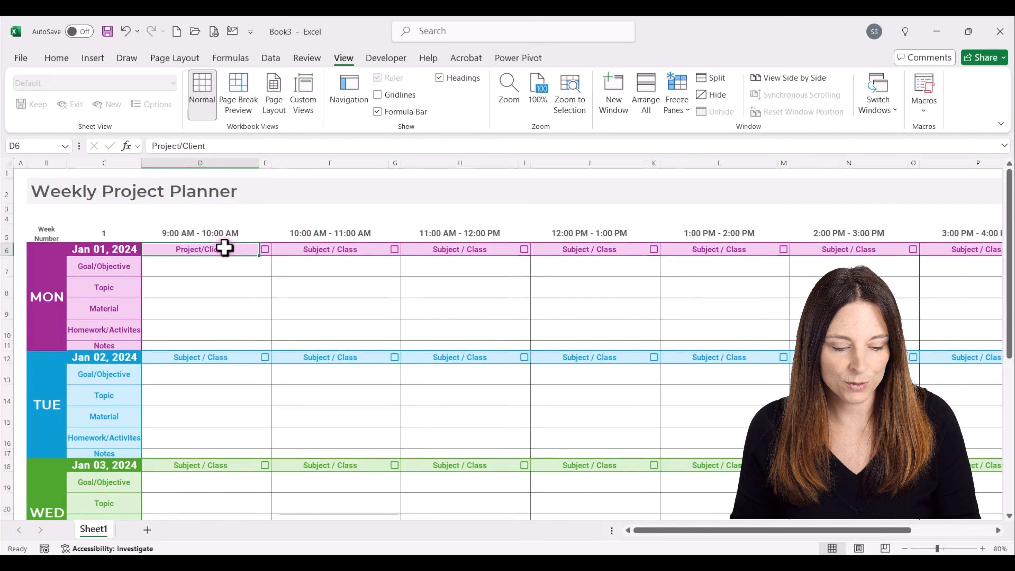
key("ctrl+c")
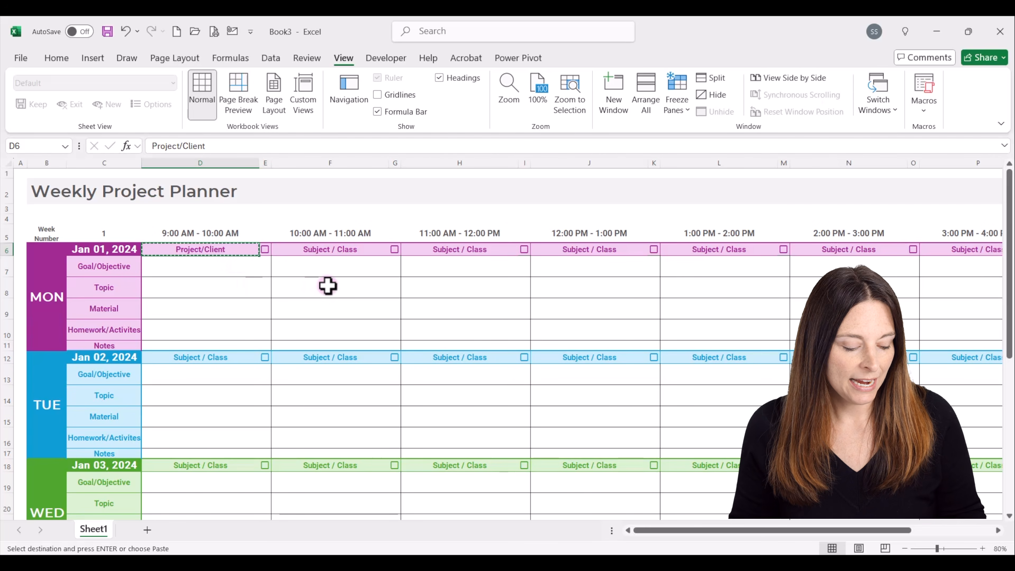
left_click(354, 248)
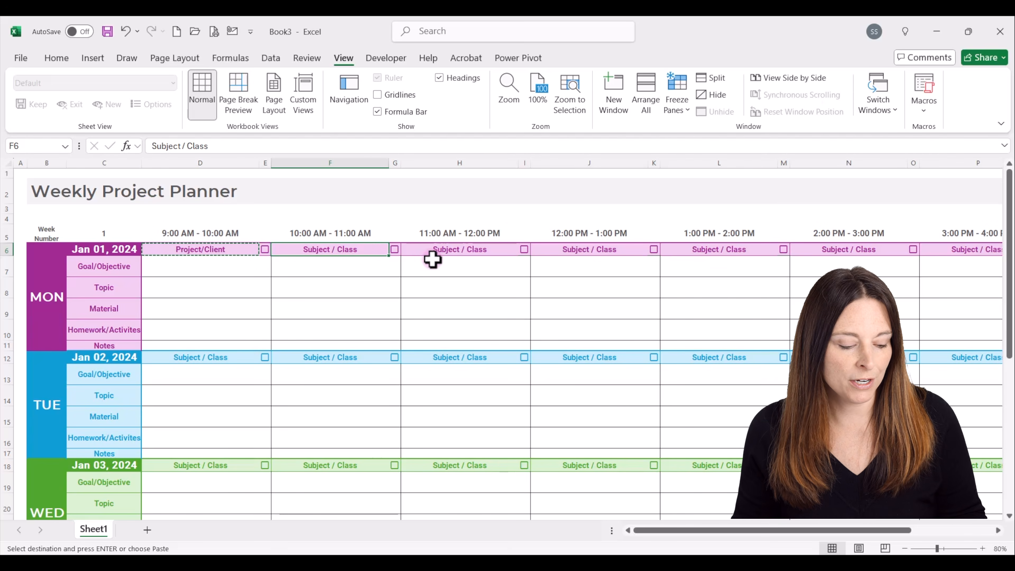
left_click(460, 252, "ctrl")
left_click(585, 252, "ctrl")
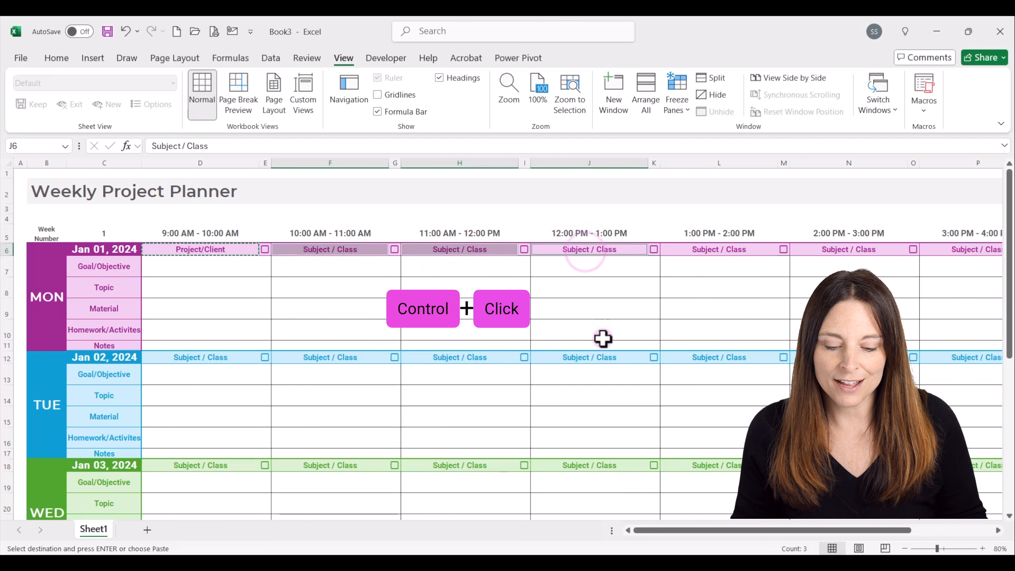
left_click(605, 357, "ctrl")
left_click(483, 358, "ctrl")
left_click(332, 357, "ctrl")
left_click(232, 357, "ctrl")
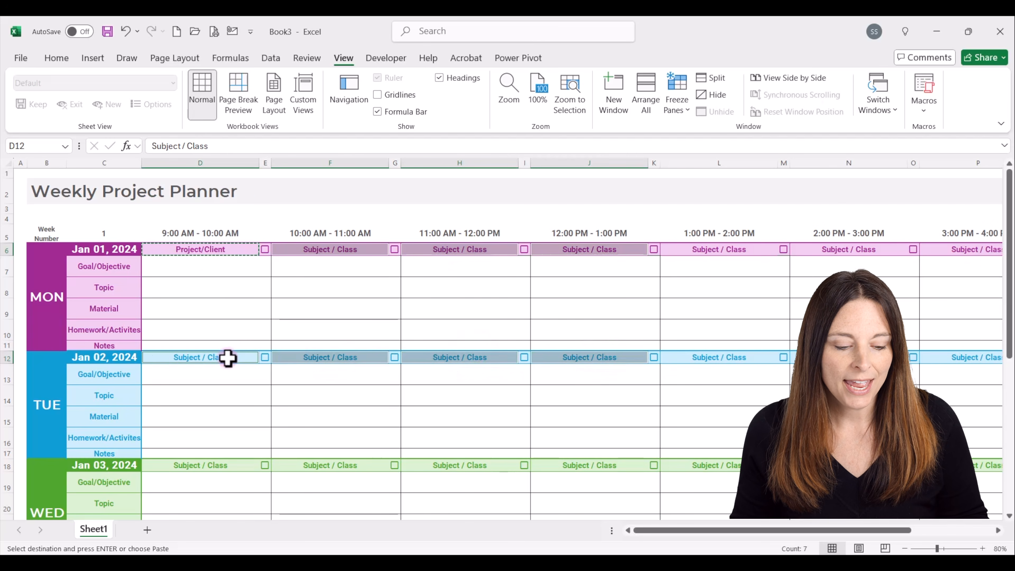
right_click(221, 358)
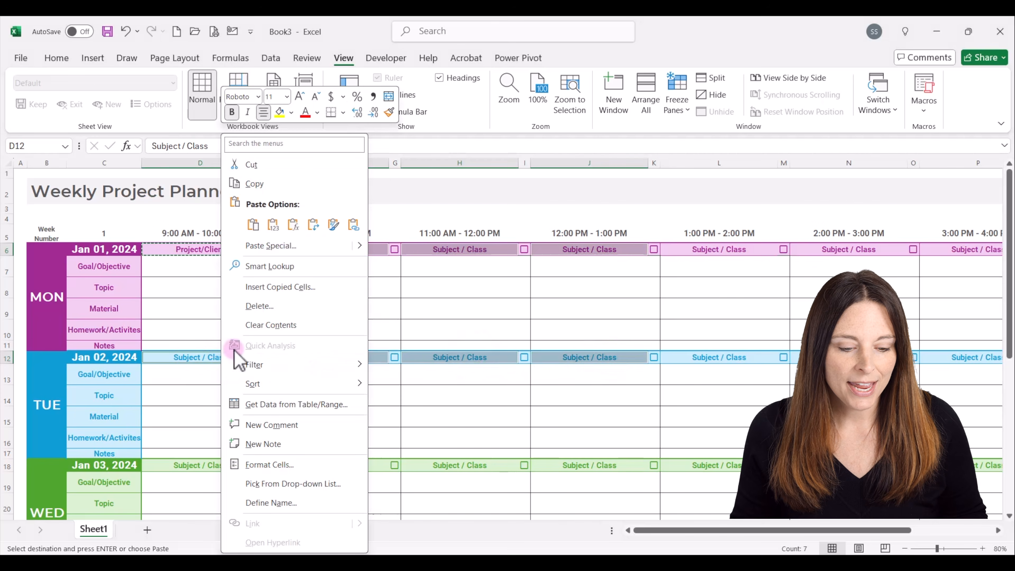
left_click(272, 224)
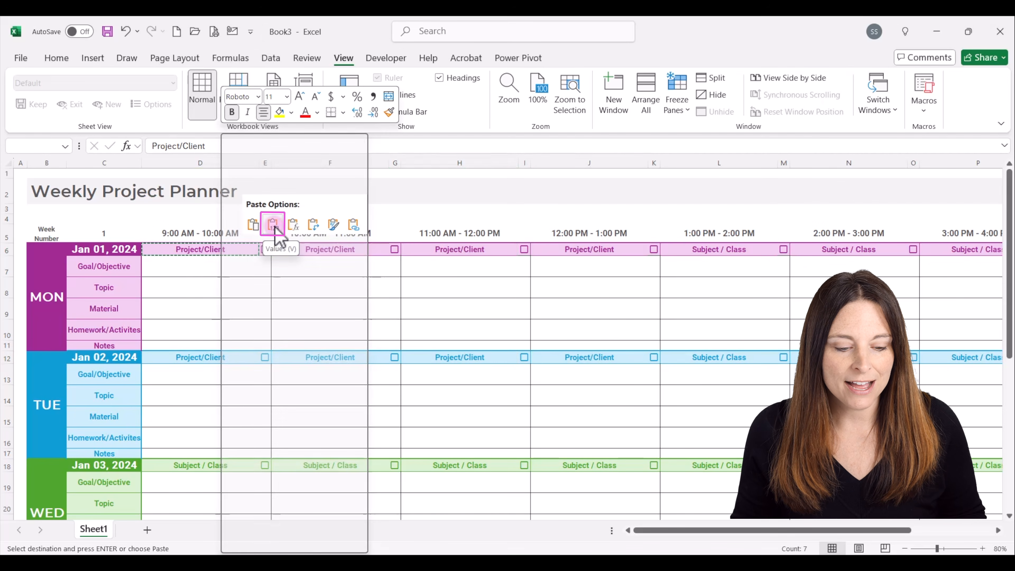
left_click(226, 358)
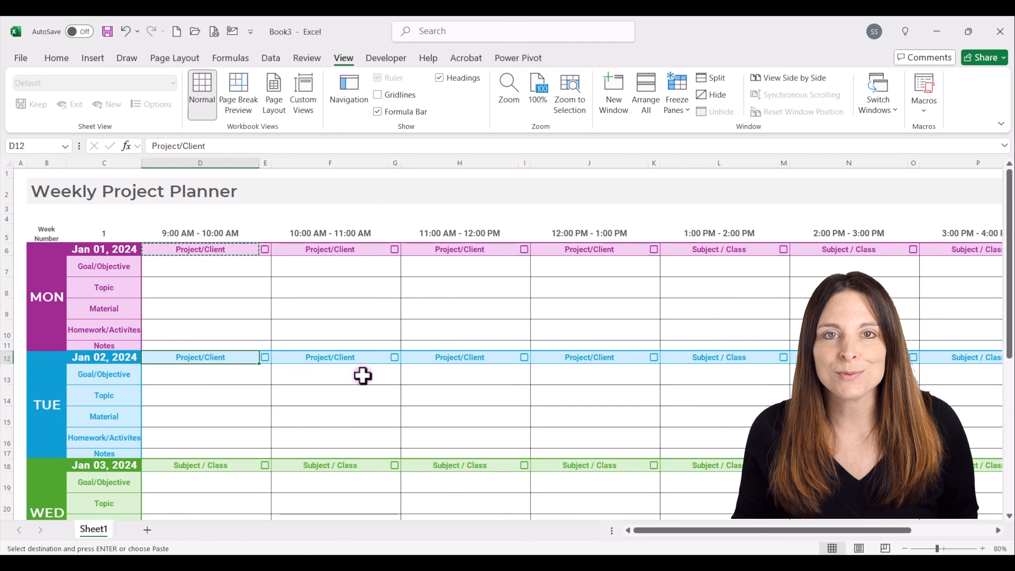
left_click(360, 356)
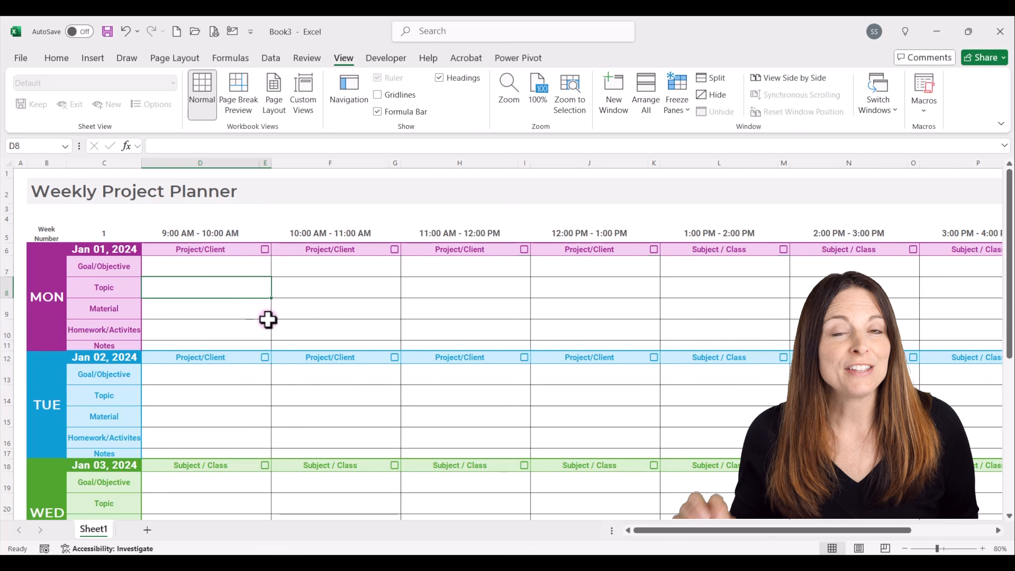
Set the page orientation to landscape and scale the sheet to fit 1 page wide by 1 page tall.
left_click(180, 58)
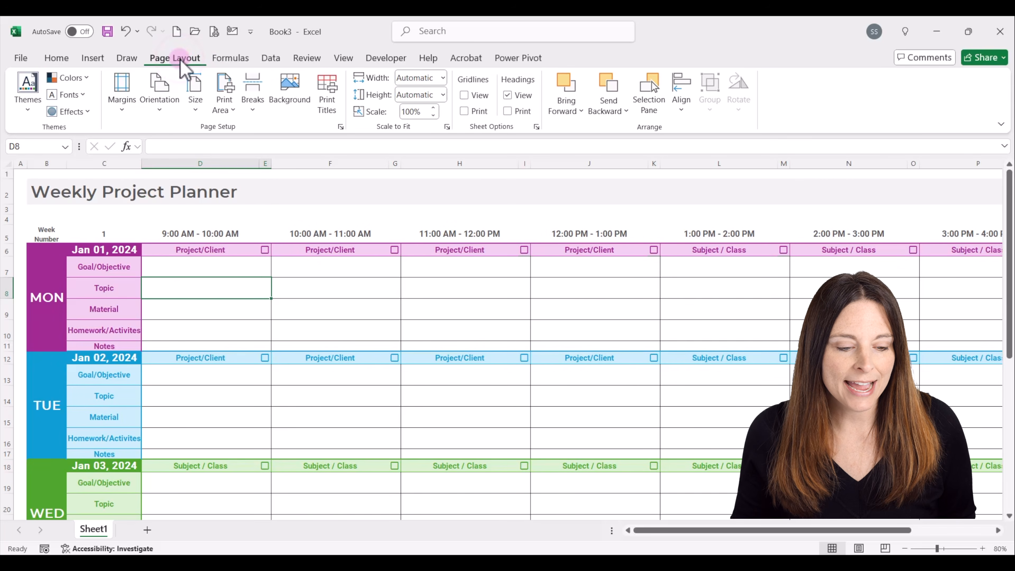
left_click(156, 115)
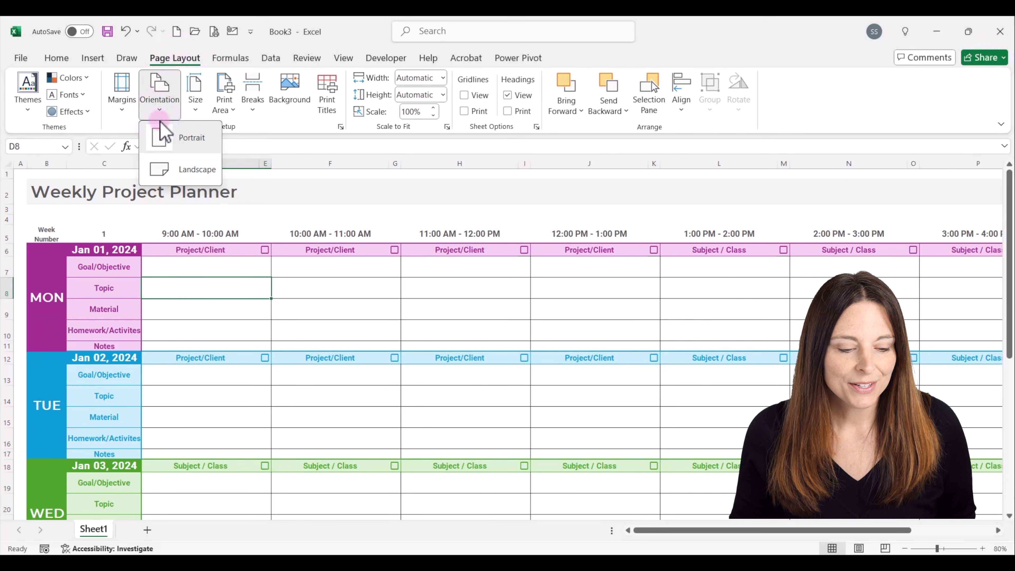
left_click(195, 175)
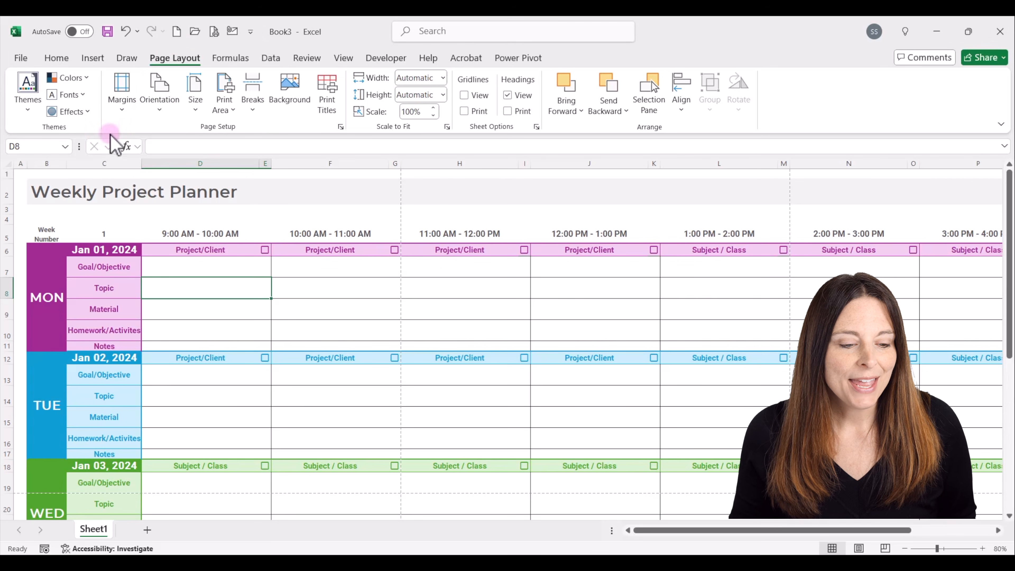
left_click(121, 107)
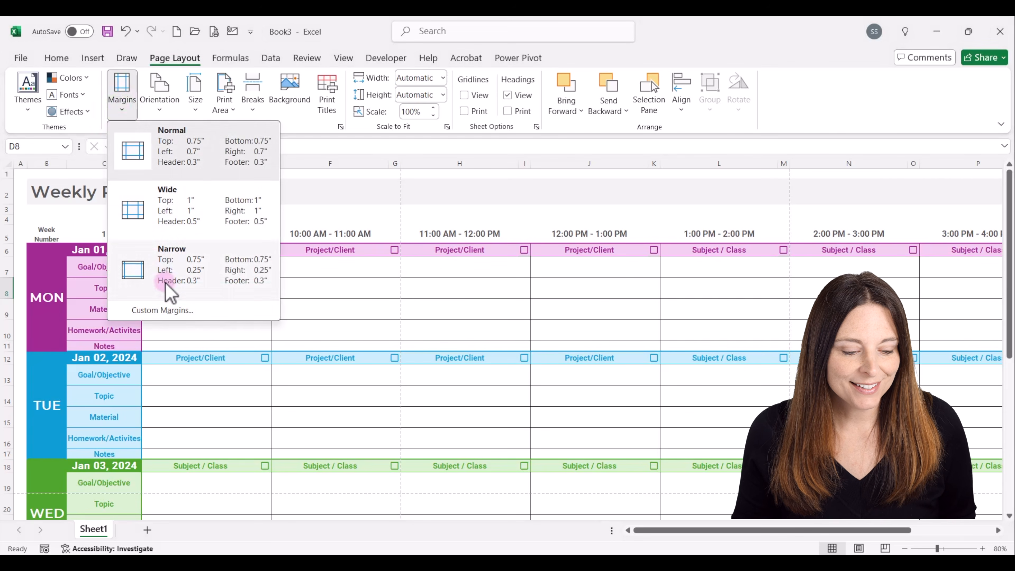
left_click(177, 311)
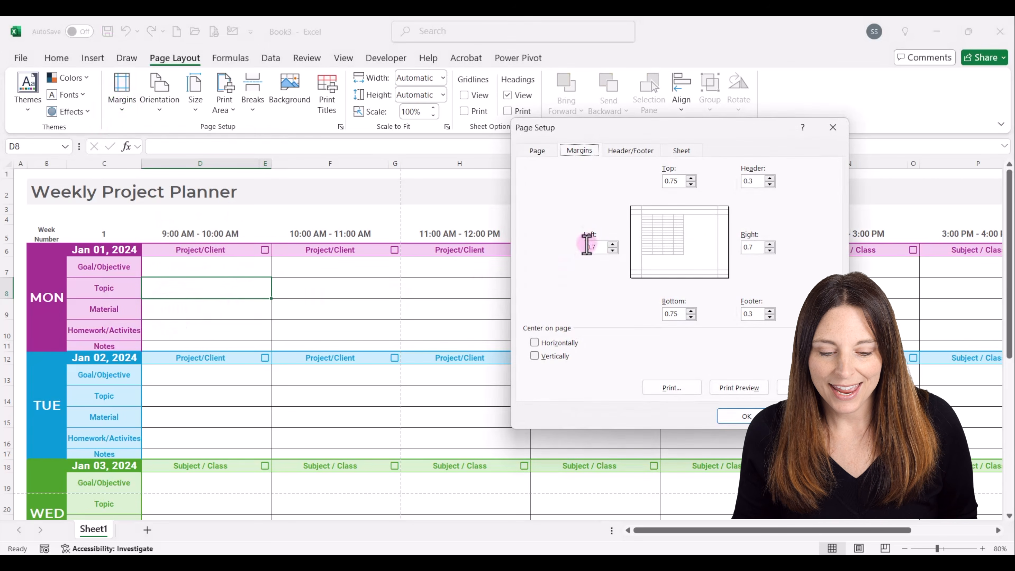
left_click(537, 151)
left_click(537, 248)
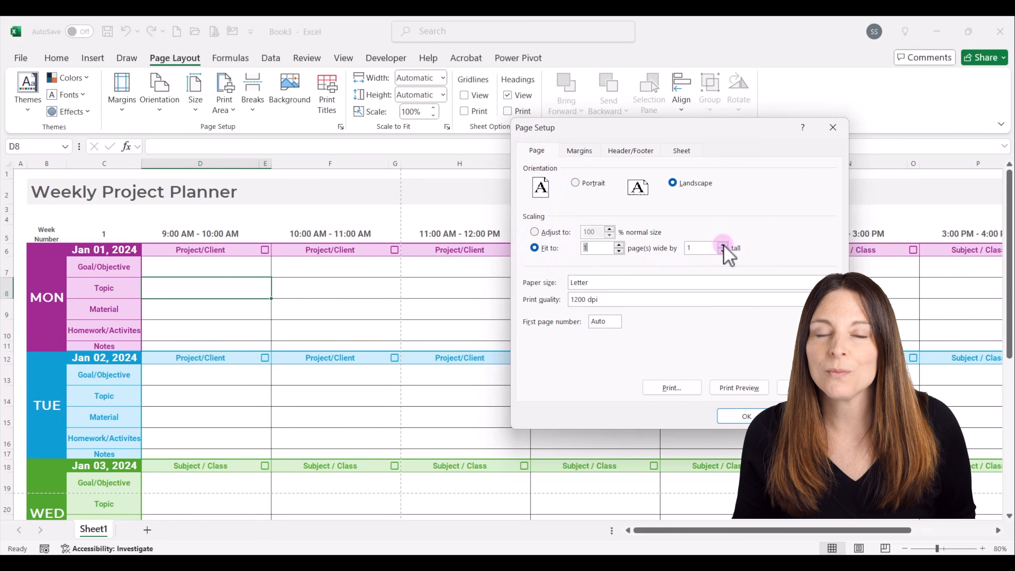
left_click(746, 417)
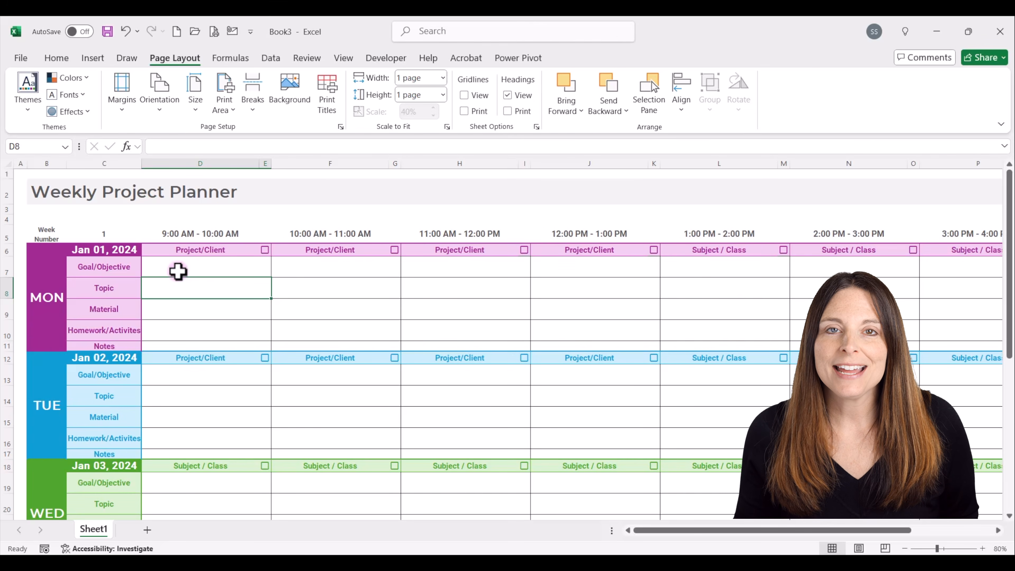
left_click(165, 346)
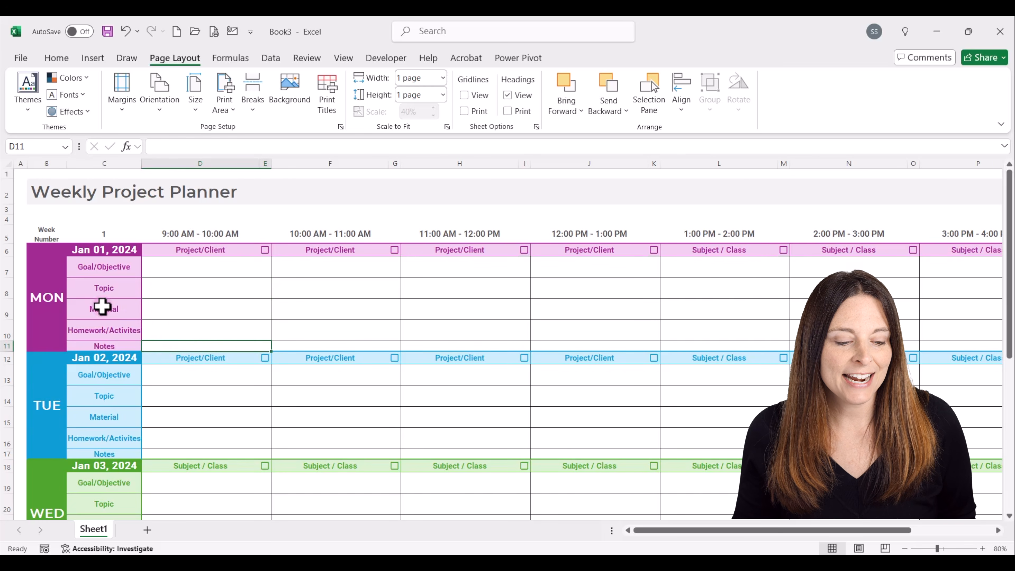
left_click_drag(107, 271, 108, 331)
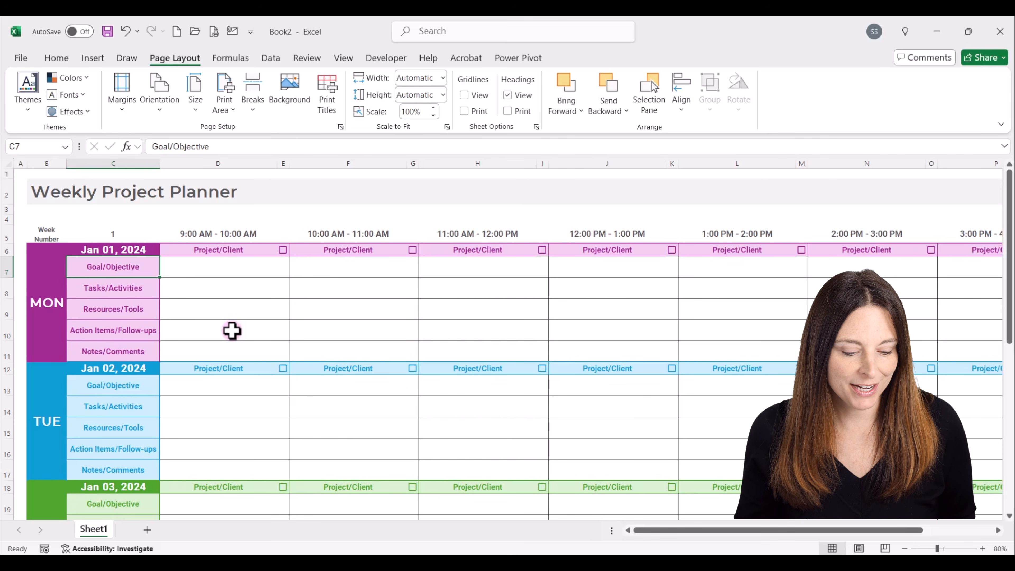
Add a new sheet to Book2 and paste the entire Index sheet of the Weekly Lesson Planner template into it at A1.
left_click(148, 532)
mouse_move(617, 552)
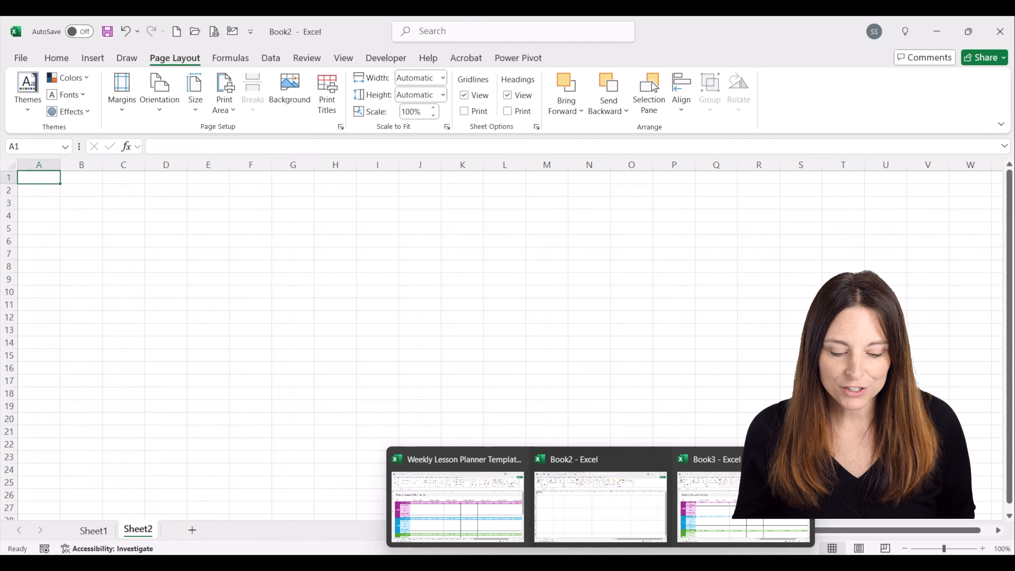
left_click(482, 521)
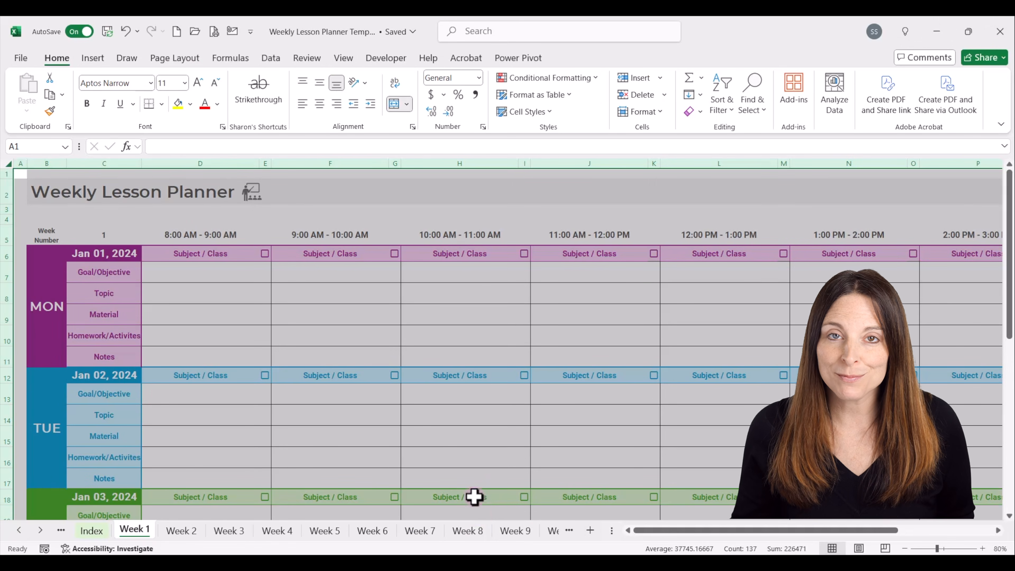
left_click(92, 532)
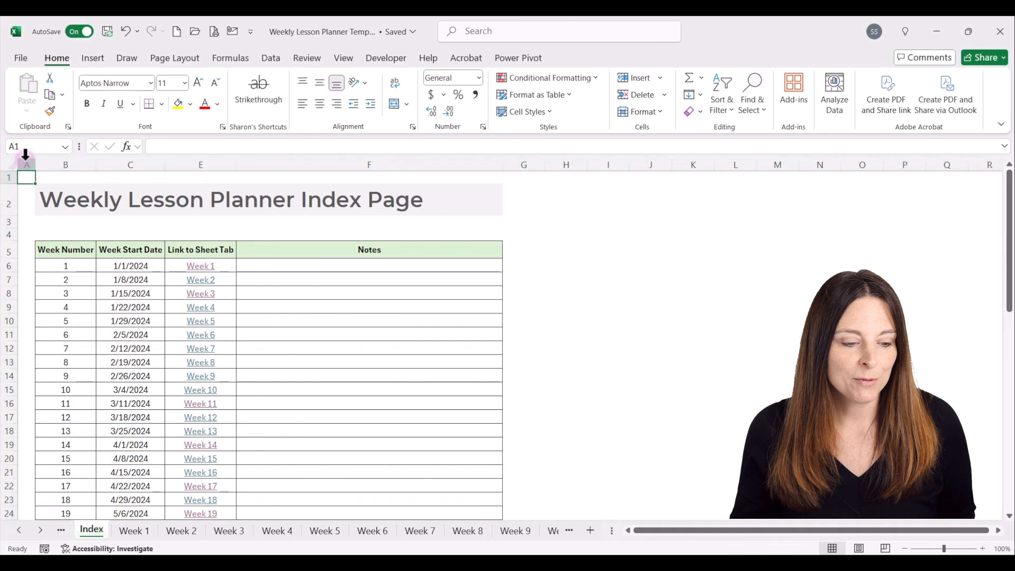
left_click(12, 164)
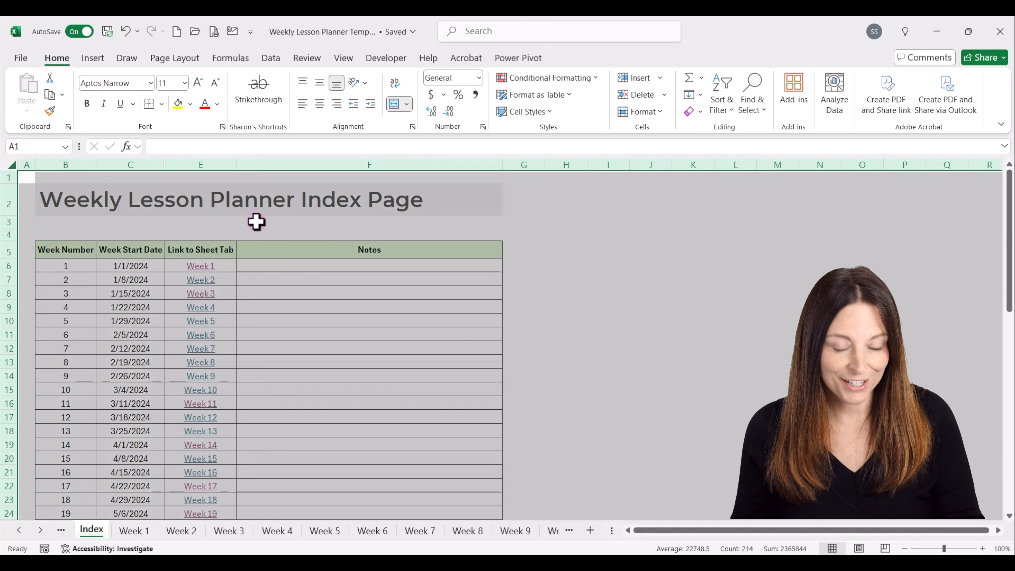
key("ctrl+c")
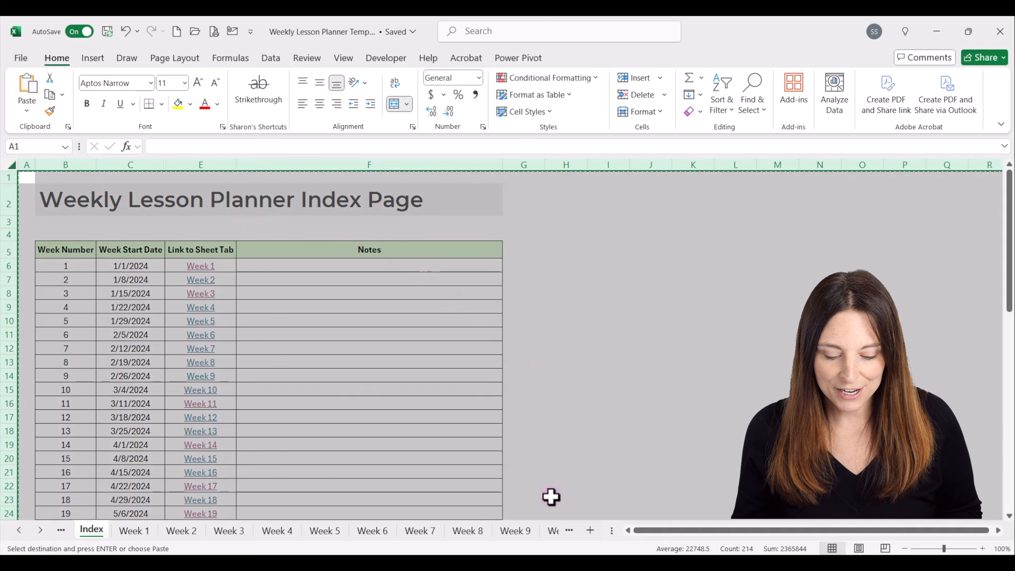
mouse_move(601, 560)
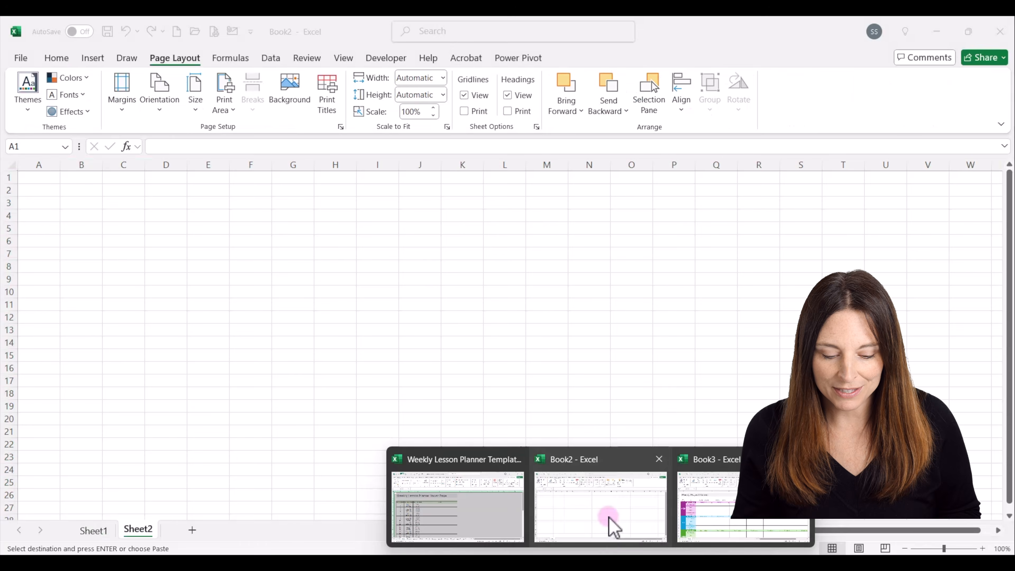
left_click(611, 524)
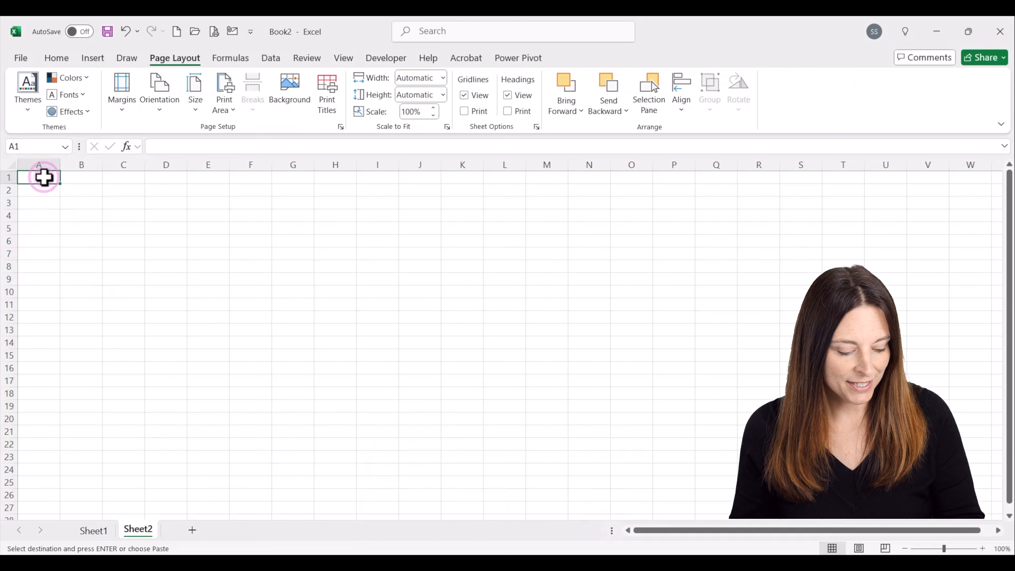
key("ctrl+v")
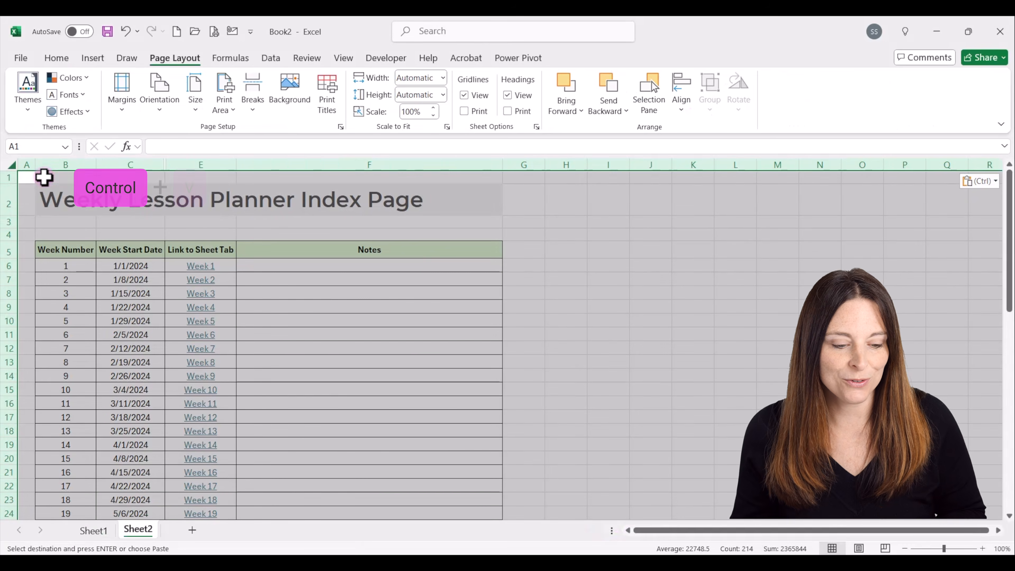
left_click(297, 273)
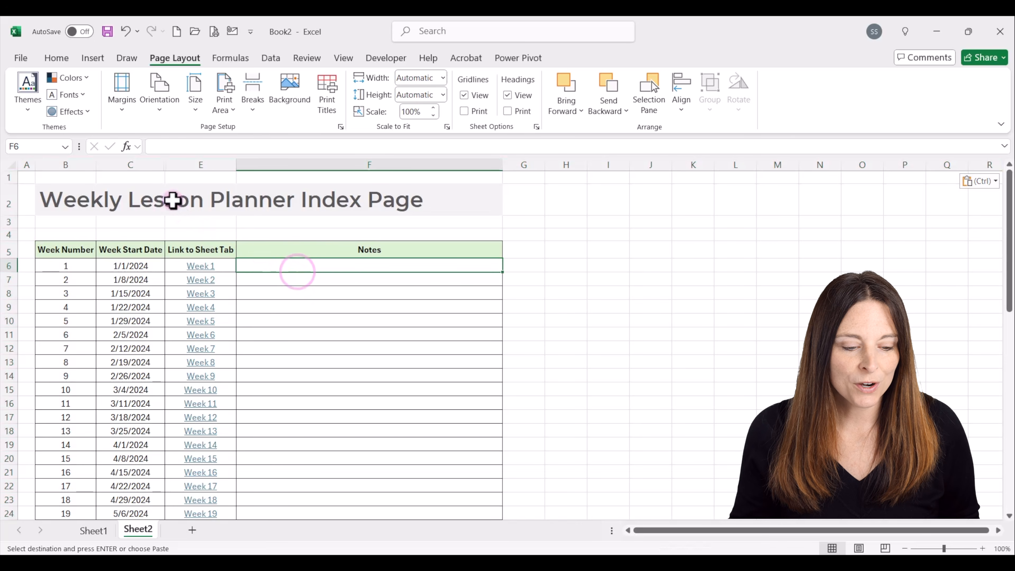
Change the title in B2 to Weekly Project Planner Index Page by replacing the word Lesson with Project.
left_click(160, 204)
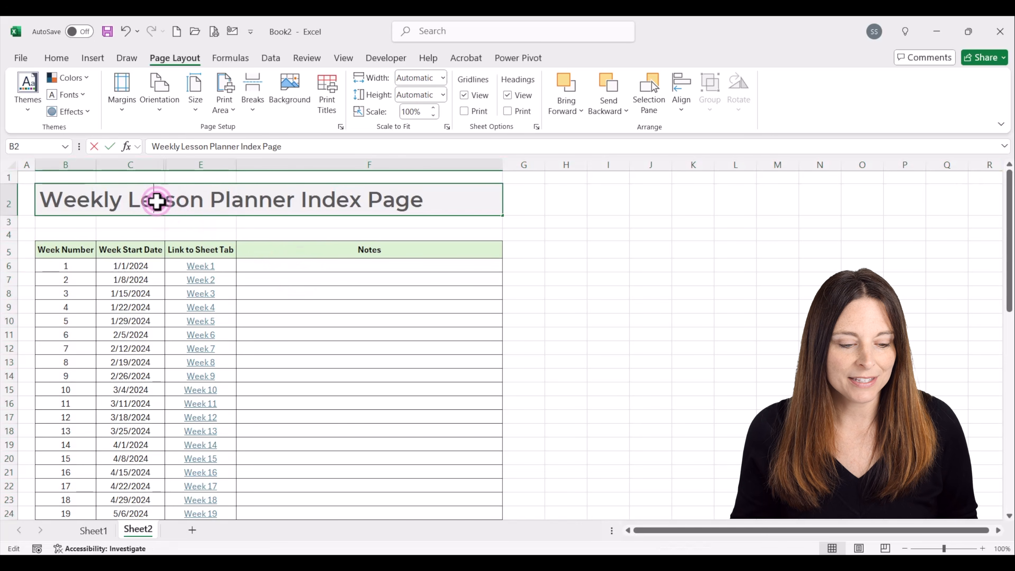
double_click(160, 200)
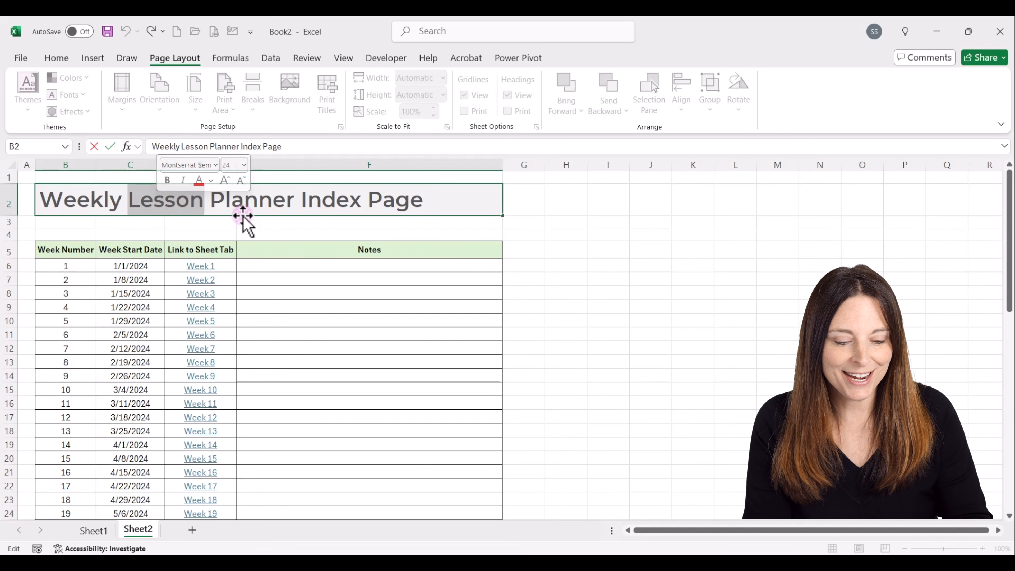
type("Project")
left_click(64, 177)
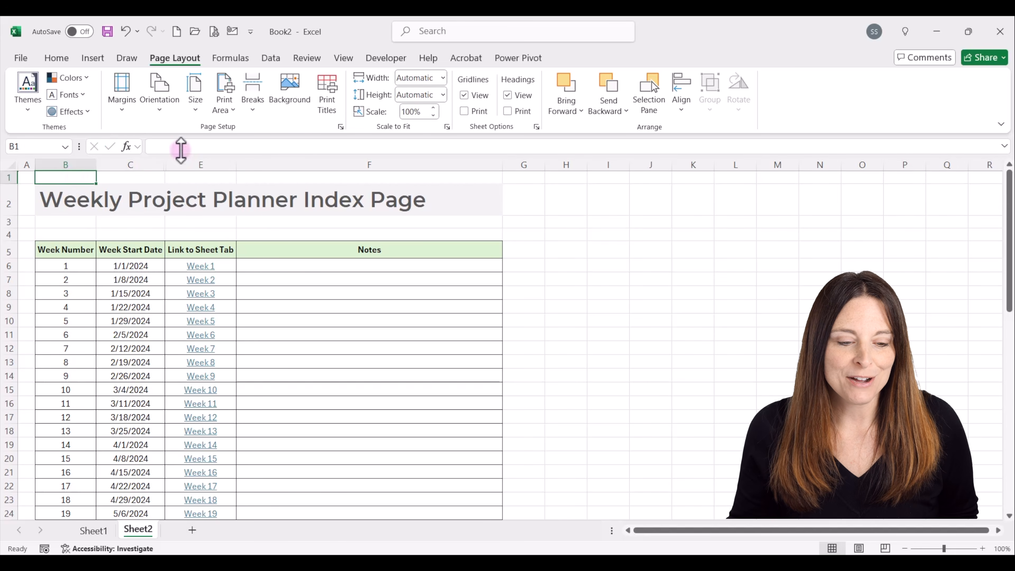
Turn off the gridlines on the pasted index sheet.
left_click(342, 59)
left_click(377, 95)
left_click(311, 291)
Rename Sheet2 as Index and move it in front of Sheet1.
left_click(137, 530)
double_click(137, 531)
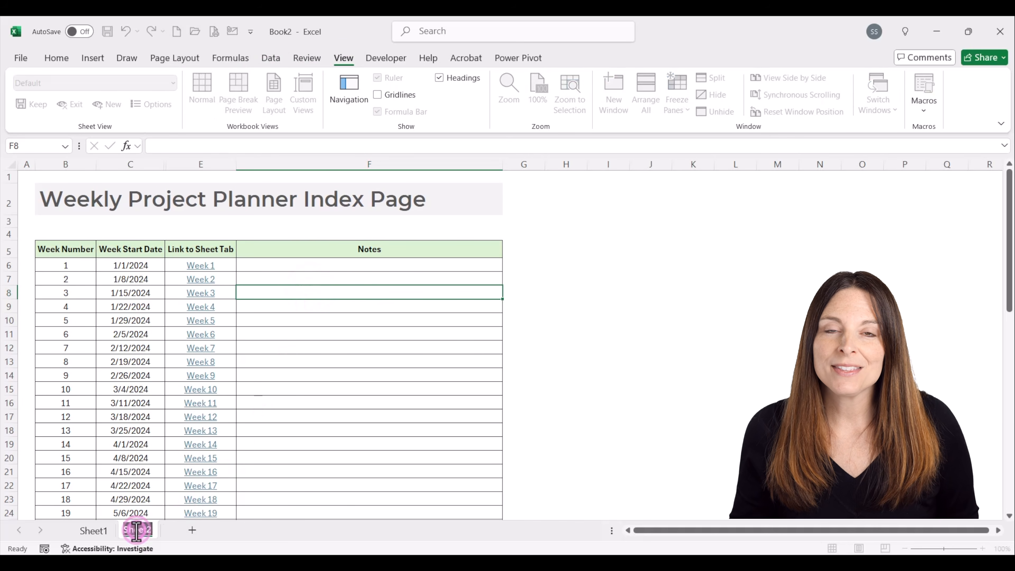
type("Index")
left_click(284, 506)
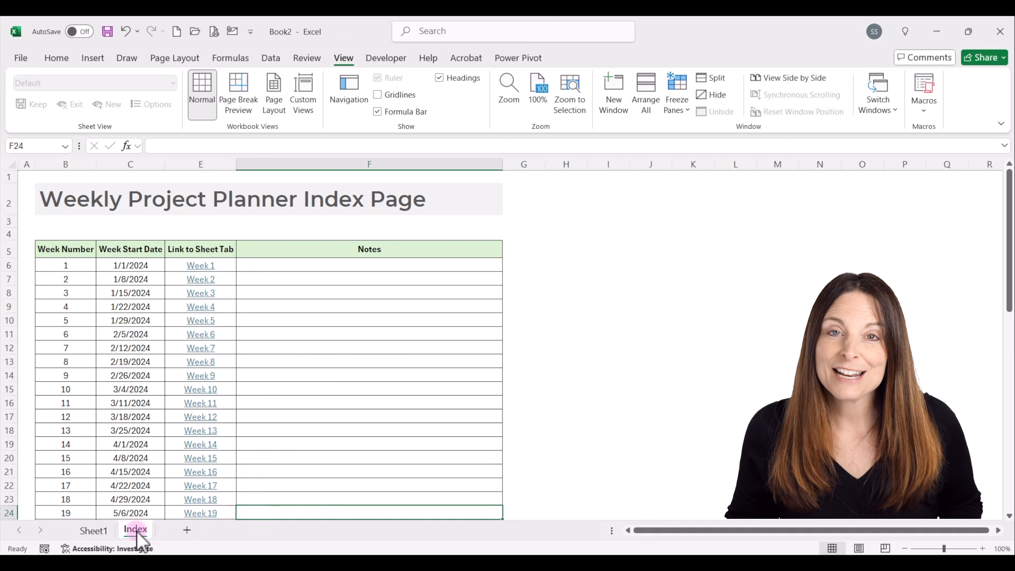
left_click_drag(90, 532, 64, 528)
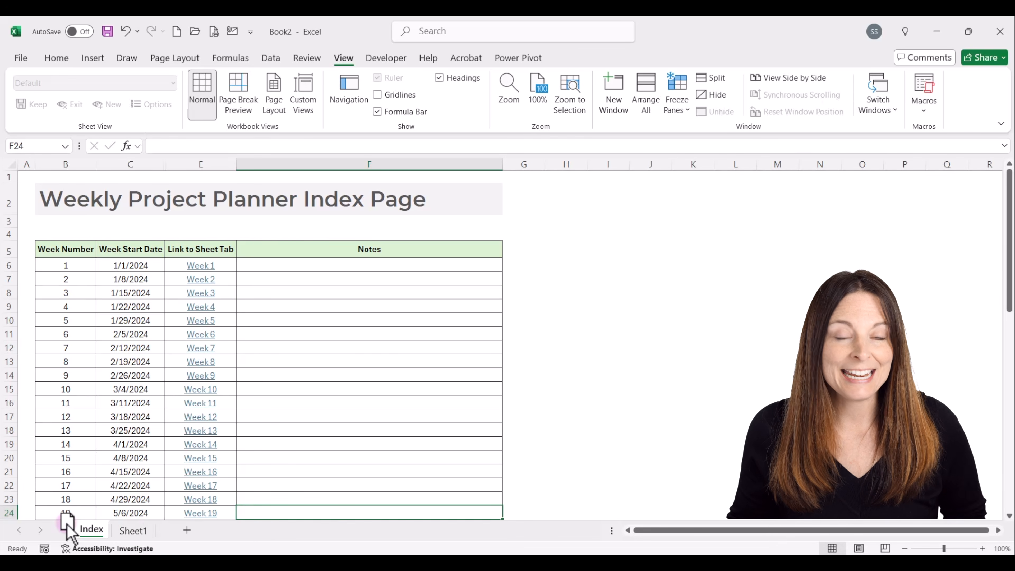
Set Monday's start date in C6 of Sheet1 to 12/30/2024.
left_click(154, 529)
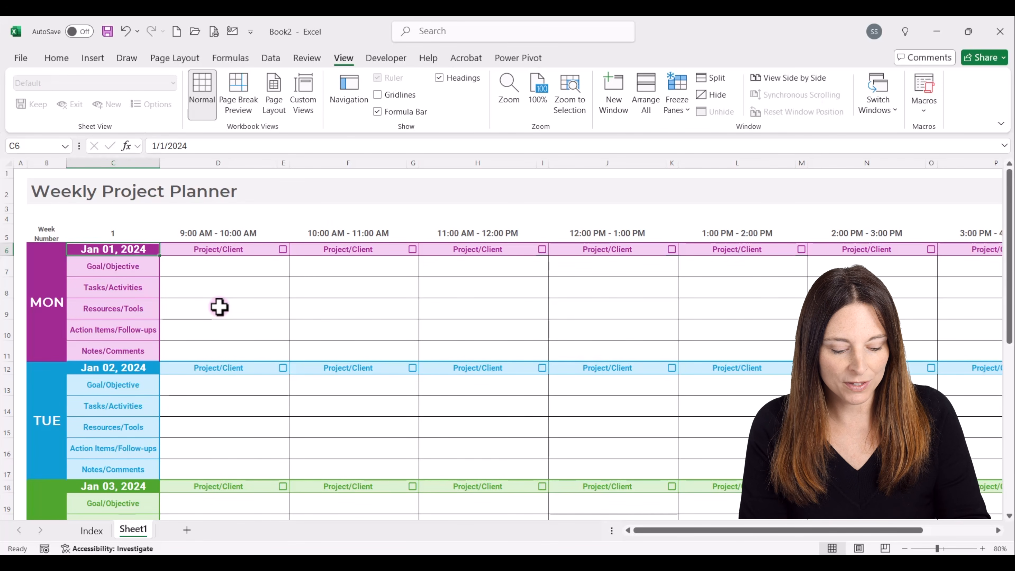
type("12/30/2024")
key("Return")
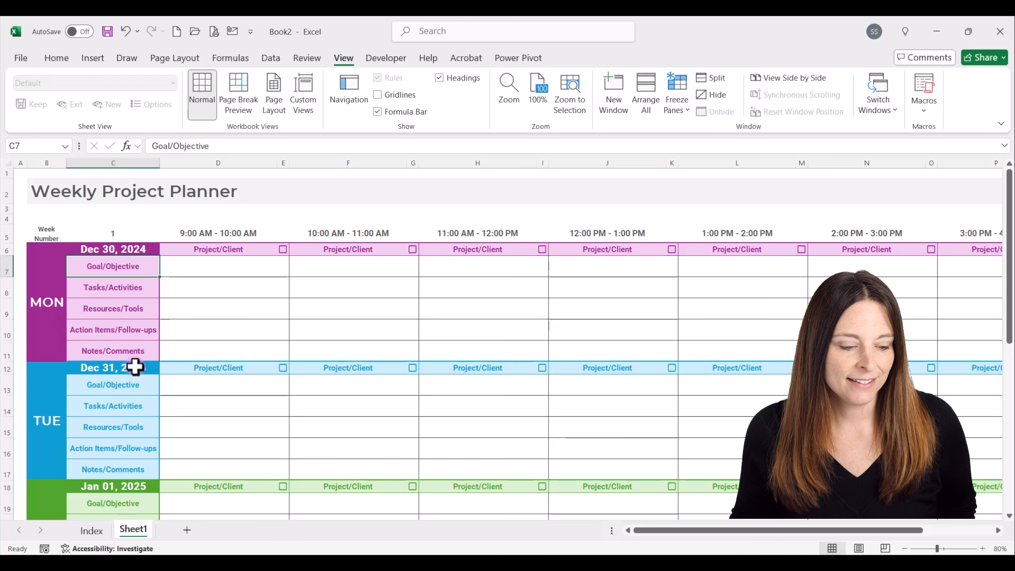
scroll(134, 367, "down", 3)
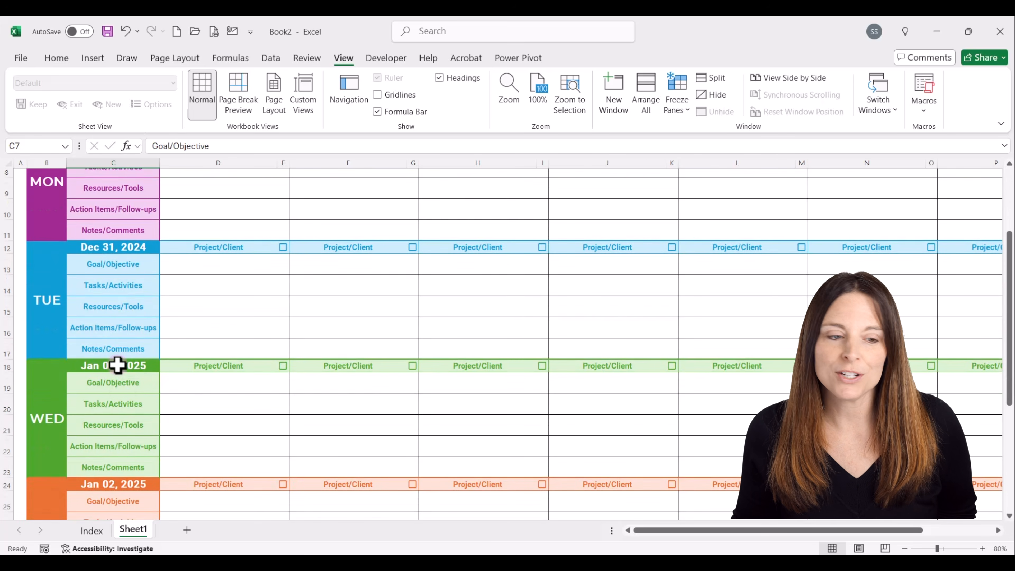
scroll(118, 365, "down", 3)
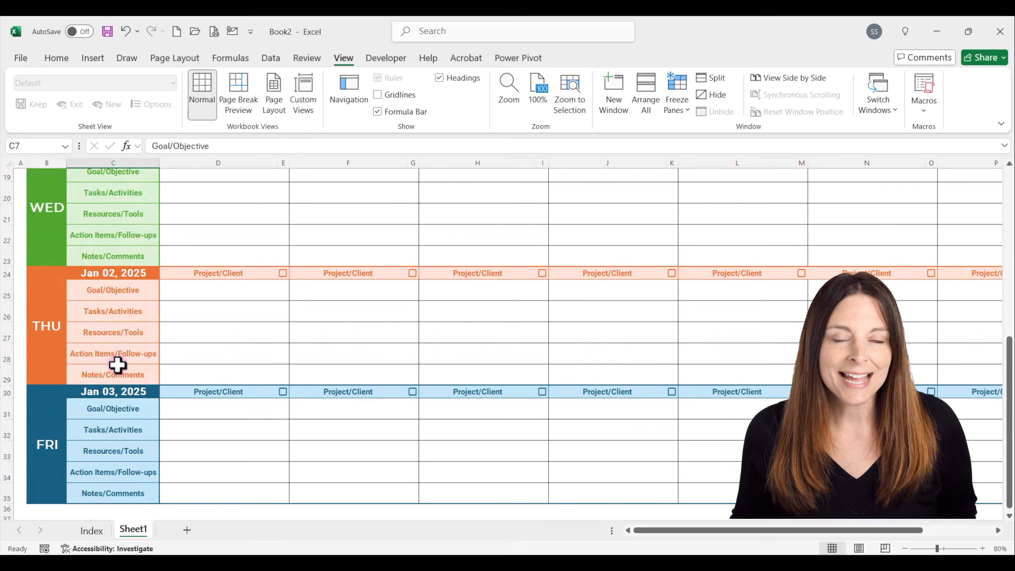
scroll(117, 364, "up", 6)
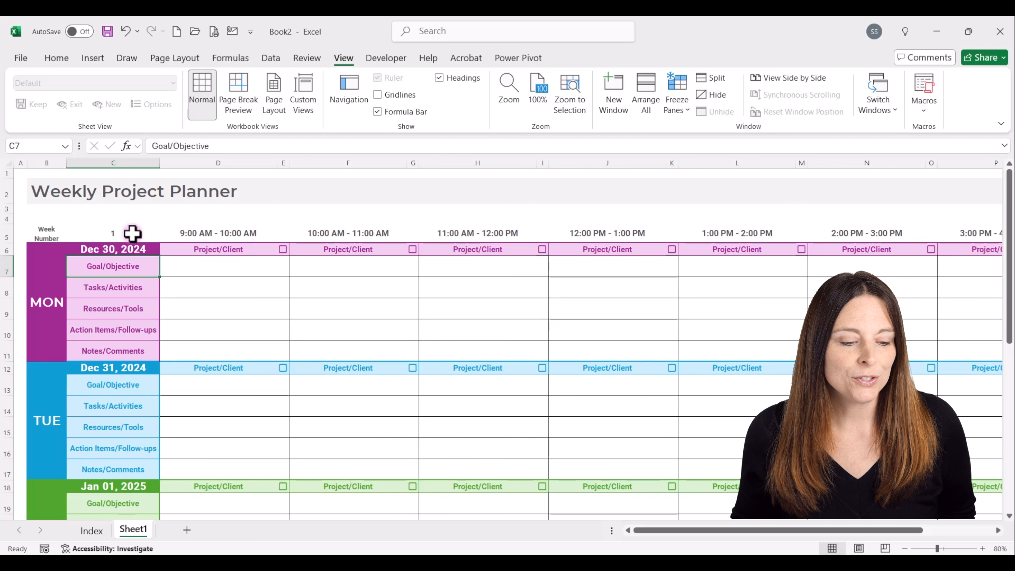
left_click(118, 249)
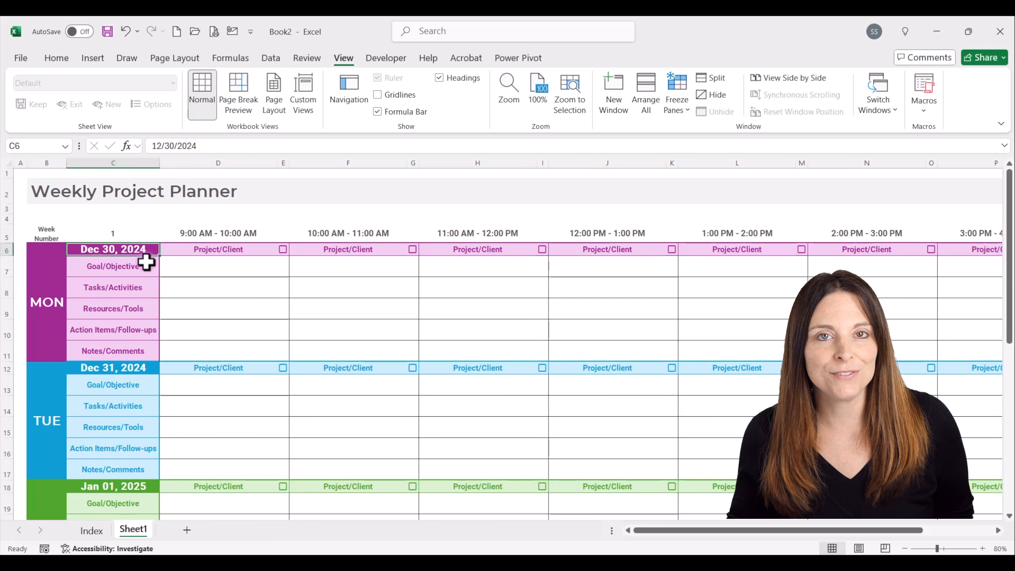
Set the first week start date in C6 of the Index sheet to 12/30/2024.
left_click(92, 534)
left_click(142, 264)
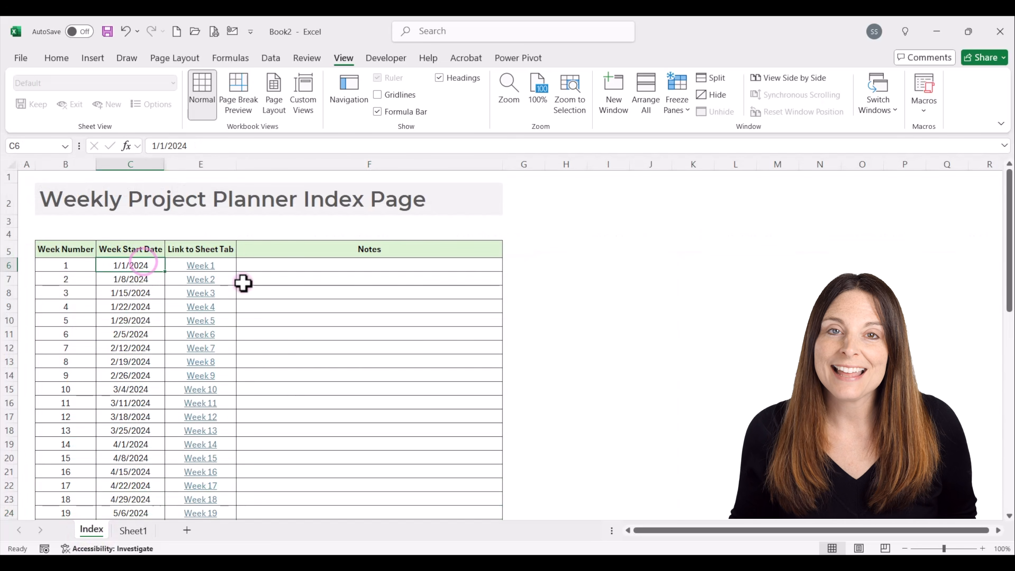
type("1")
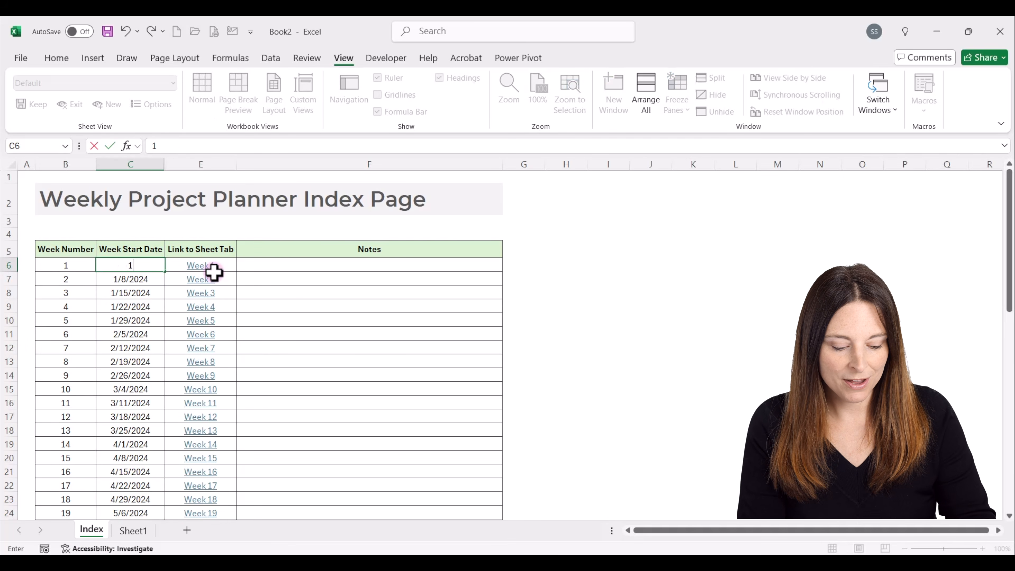
type("2/30/2024")
key("Return")
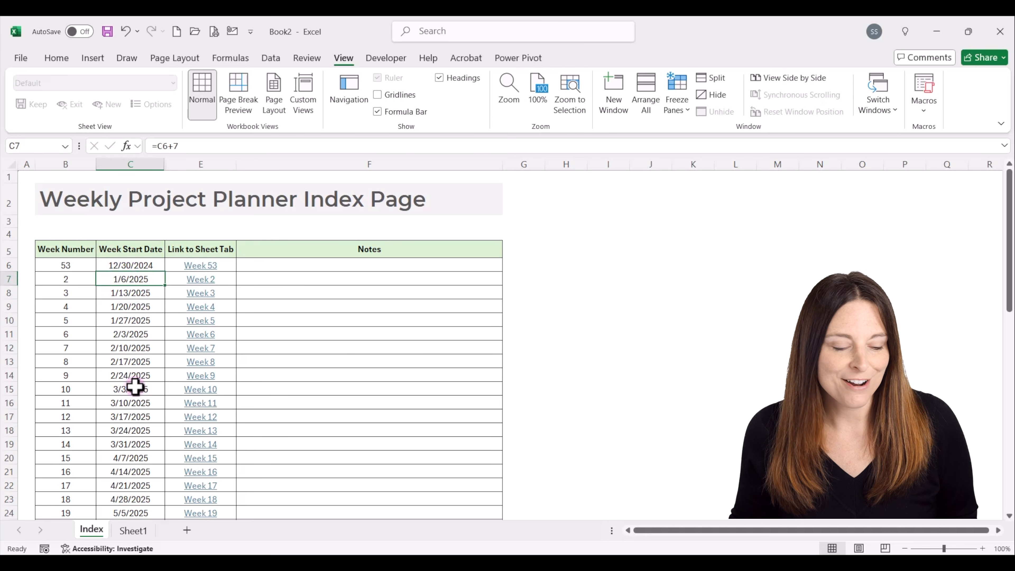
Change the week number formula in B6 to =ISOWEEKNUM(C6) and fill it down the Week Number column.
left_click(76, 266)
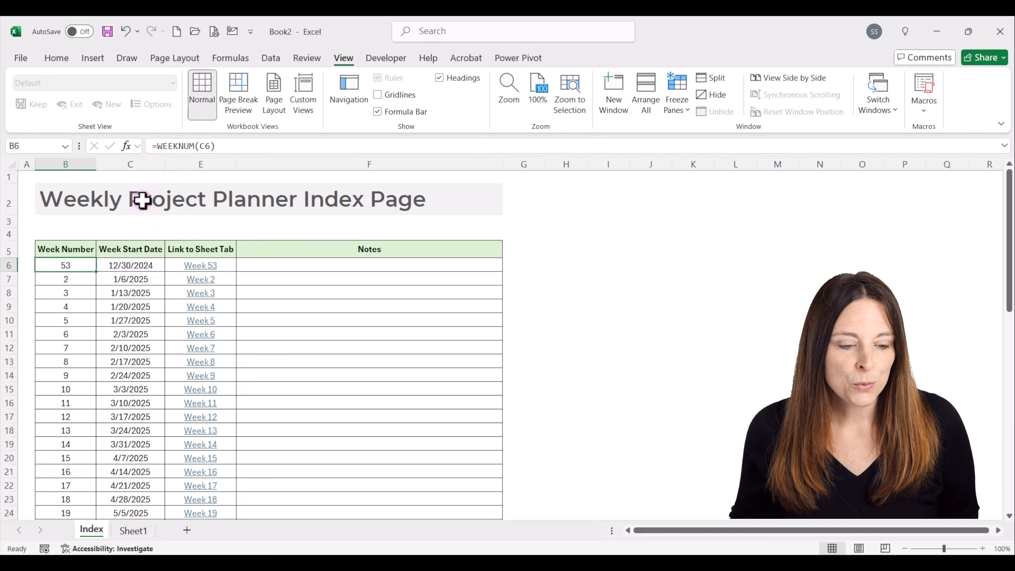
left_click(157, 146)
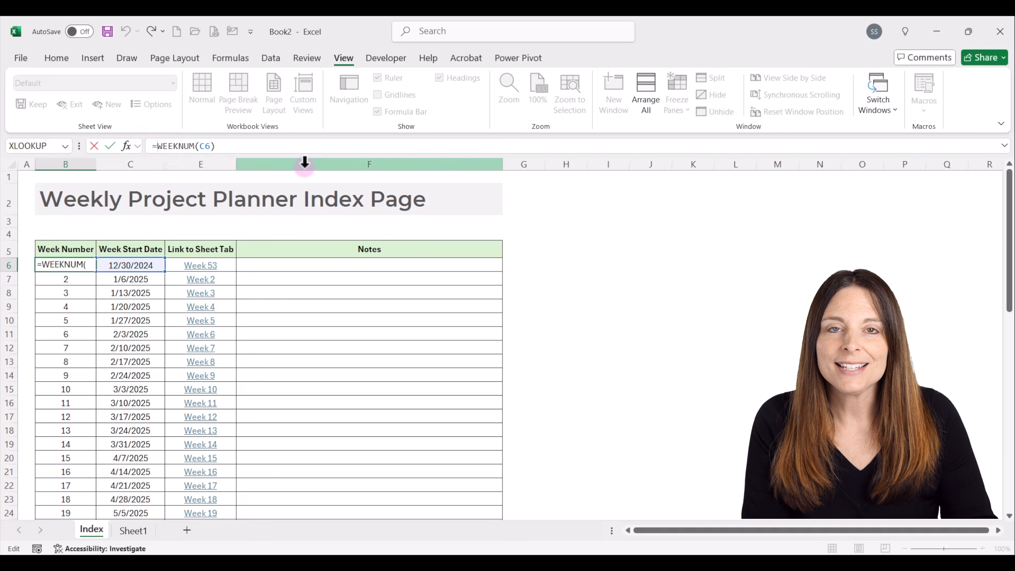
type("ISO")
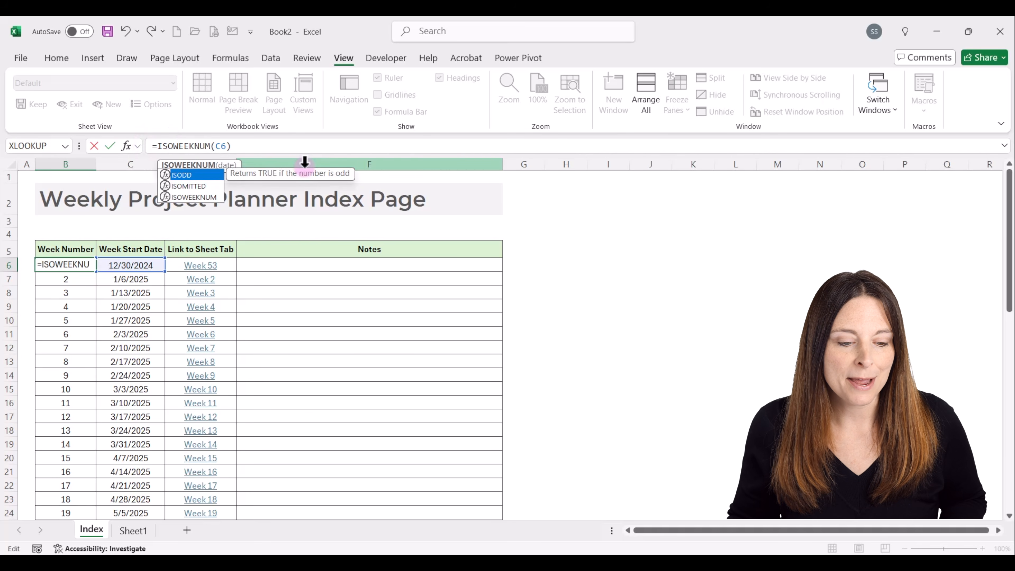
key("Return")
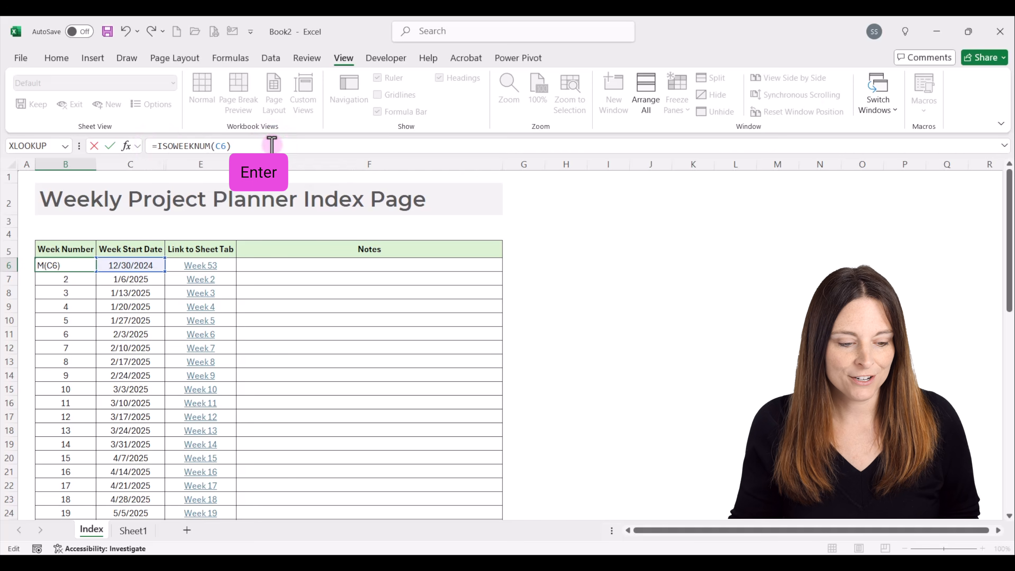
left_click(86, 264)
double_click(96, 272)
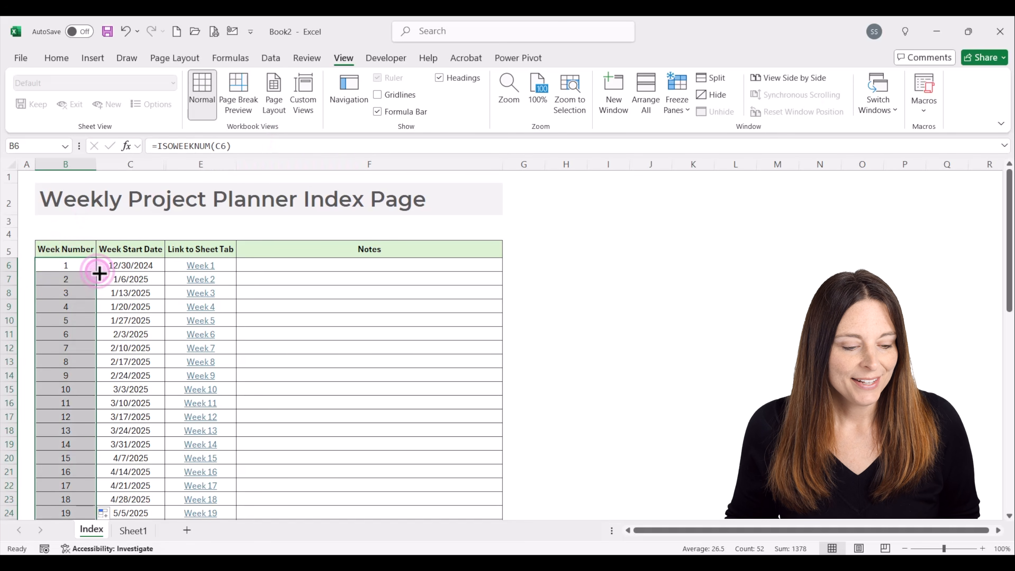
left_click(91, 267)
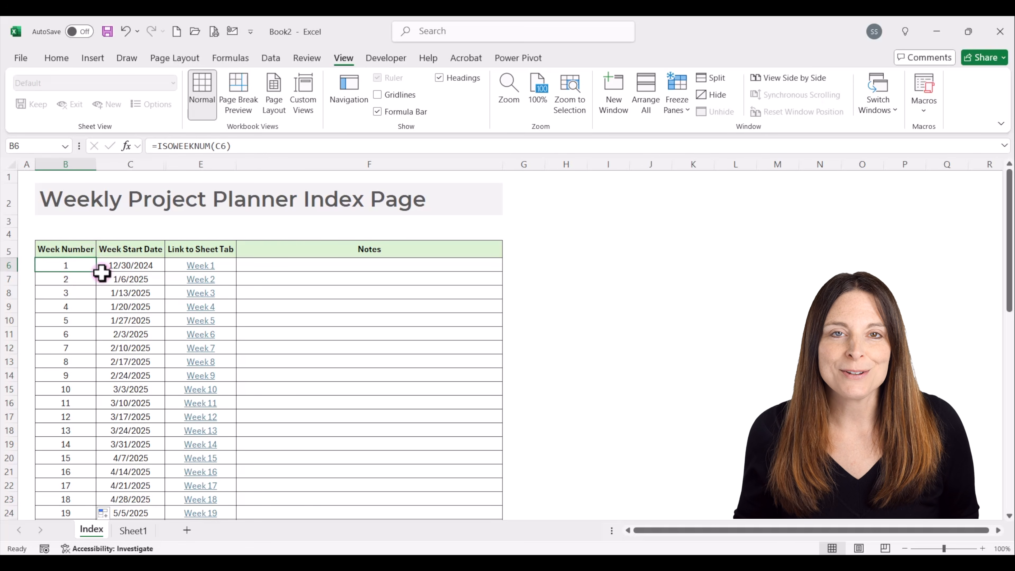
left_click(152, 263)
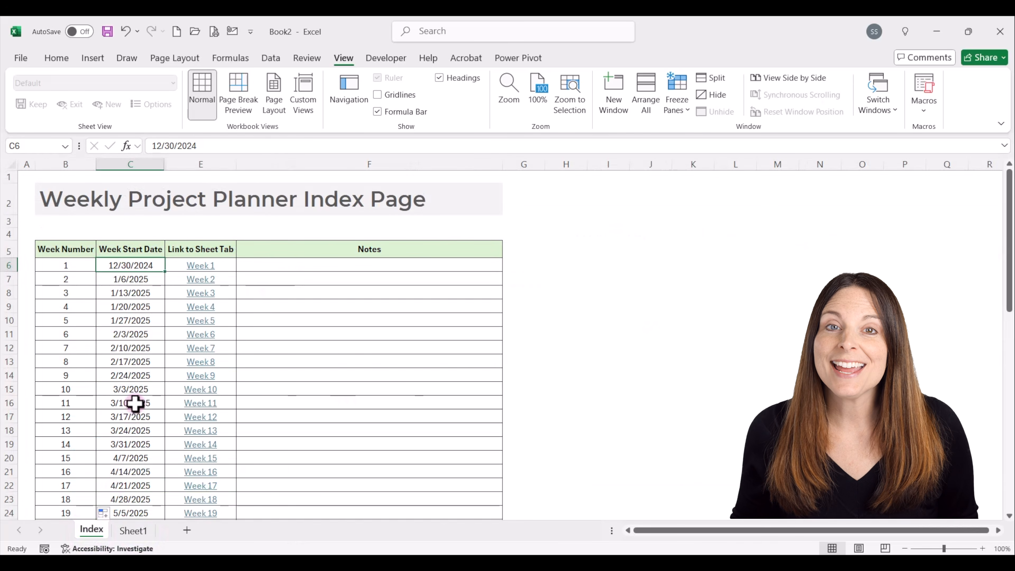
Save the workbook to the Desktop under the file name Weekly Project Planner.
left_click(21, 58)
left_click(45, 262)
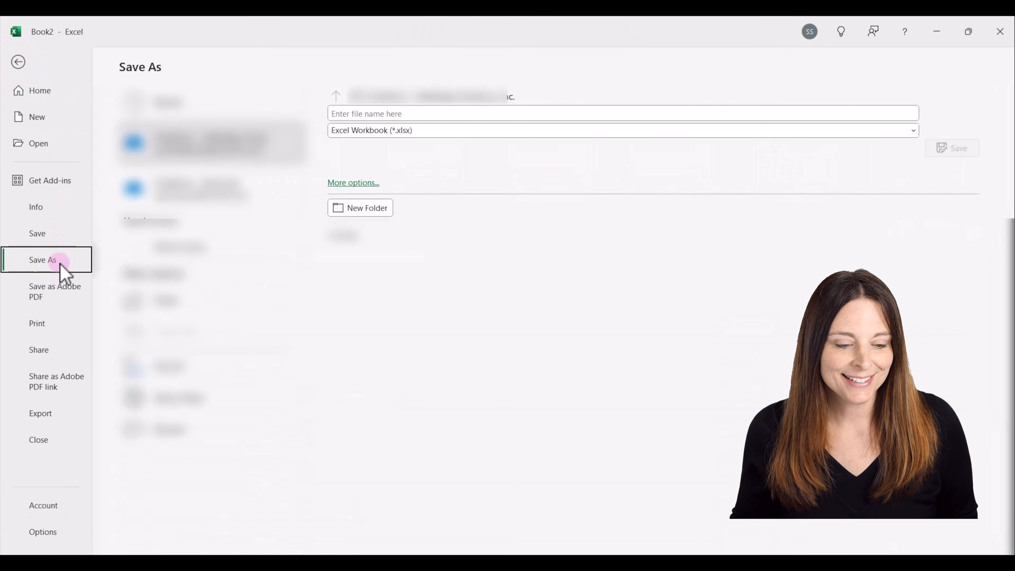
key("F12")
left_click(65, 132)
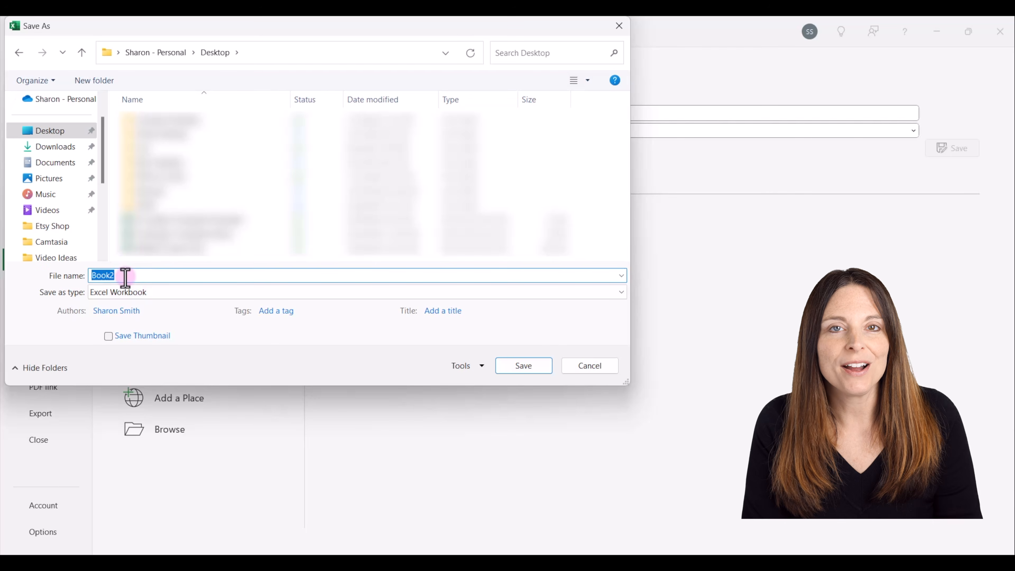
type("Weekly Project Planner")
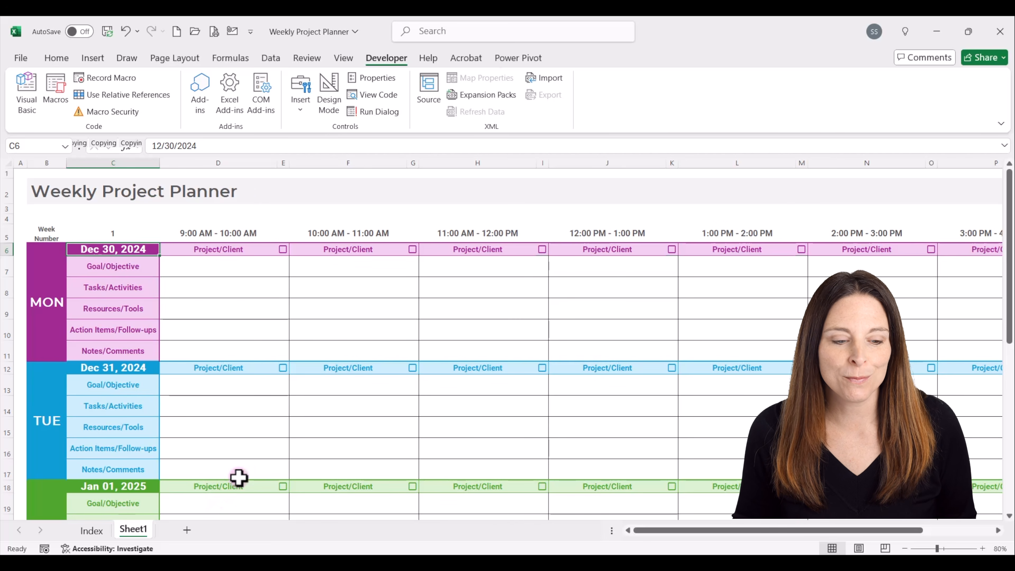
Search the stock icons for project and insert a bold checklist icon on Sheet1.
left_click(260, 194)
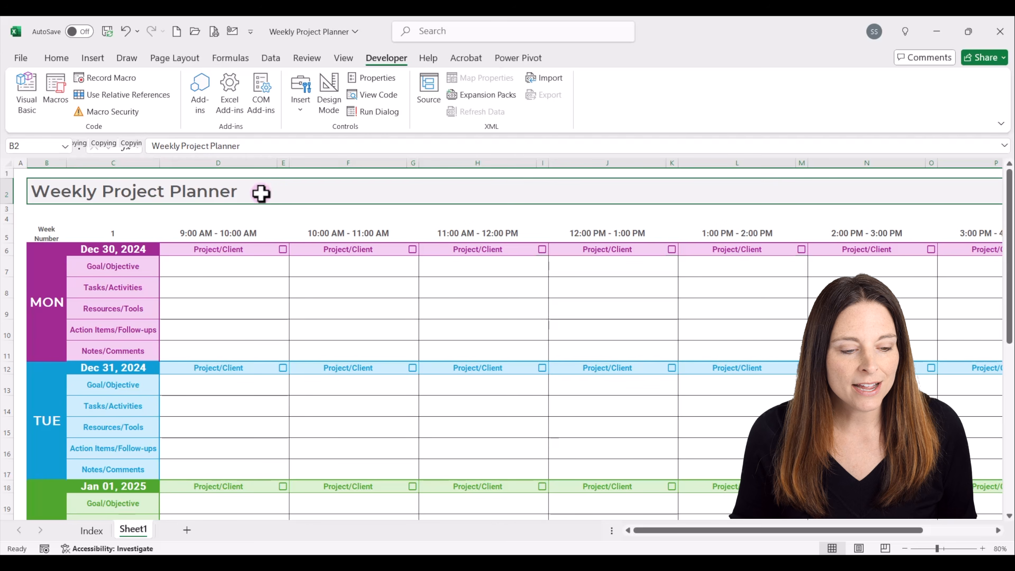
left_click(94, 58)
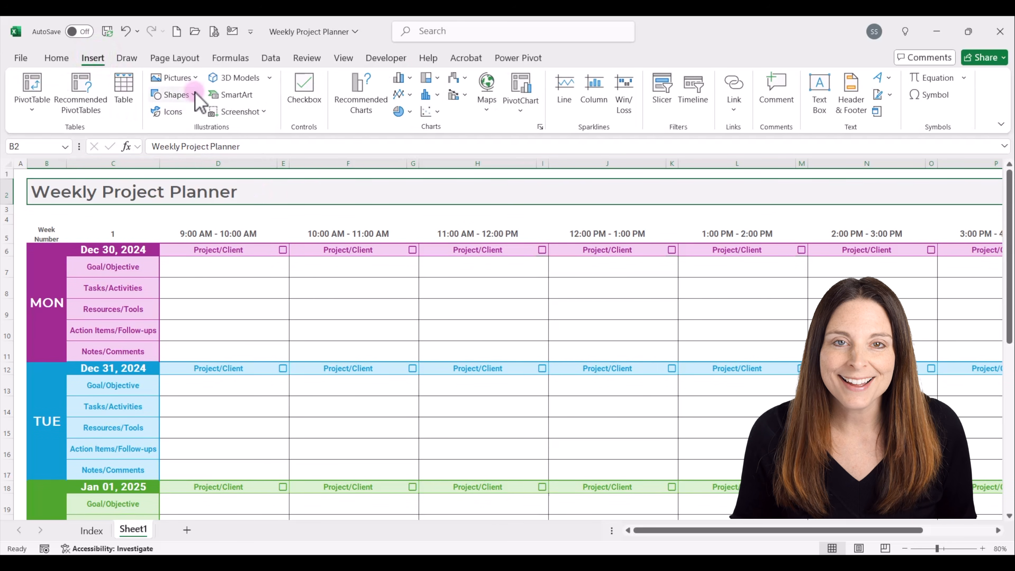
left_click(176, 112)
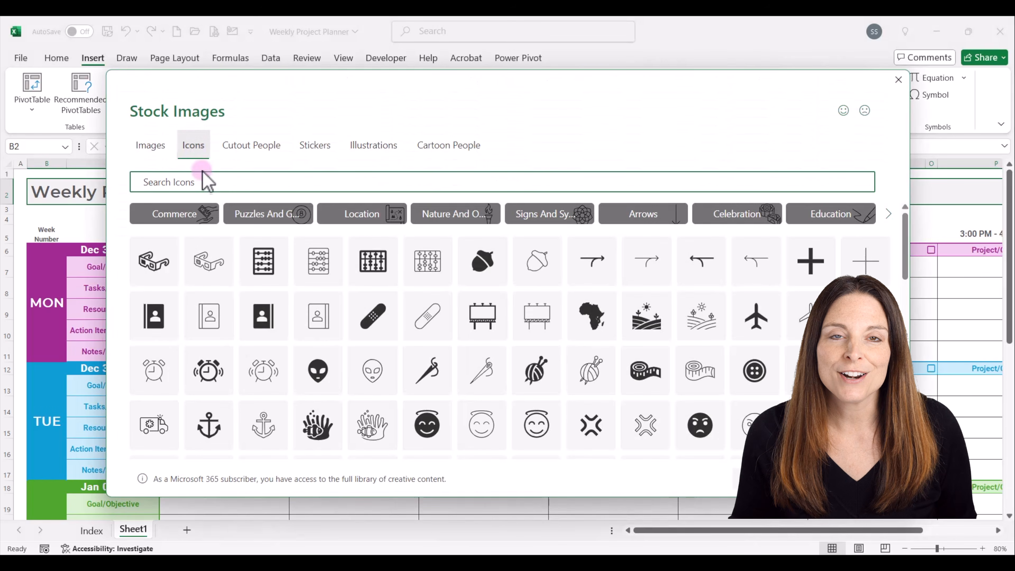
left_click(200, 182)
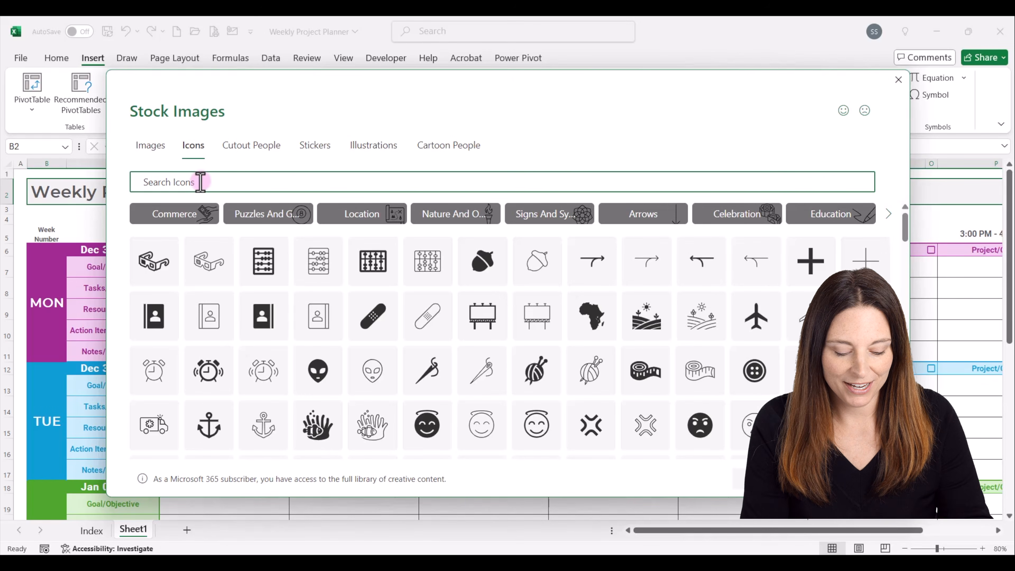
type("project")
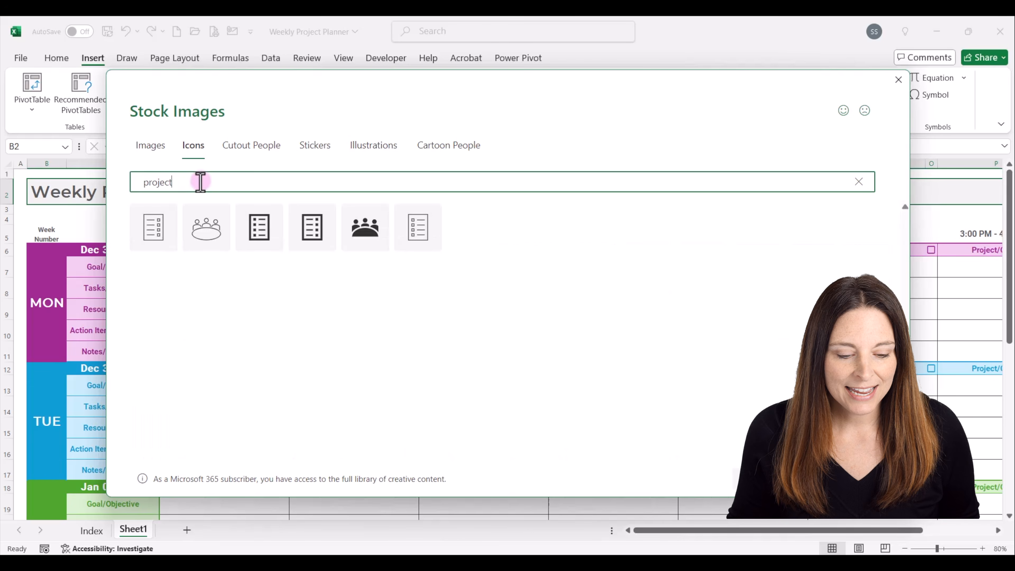
left_click(314, 240)
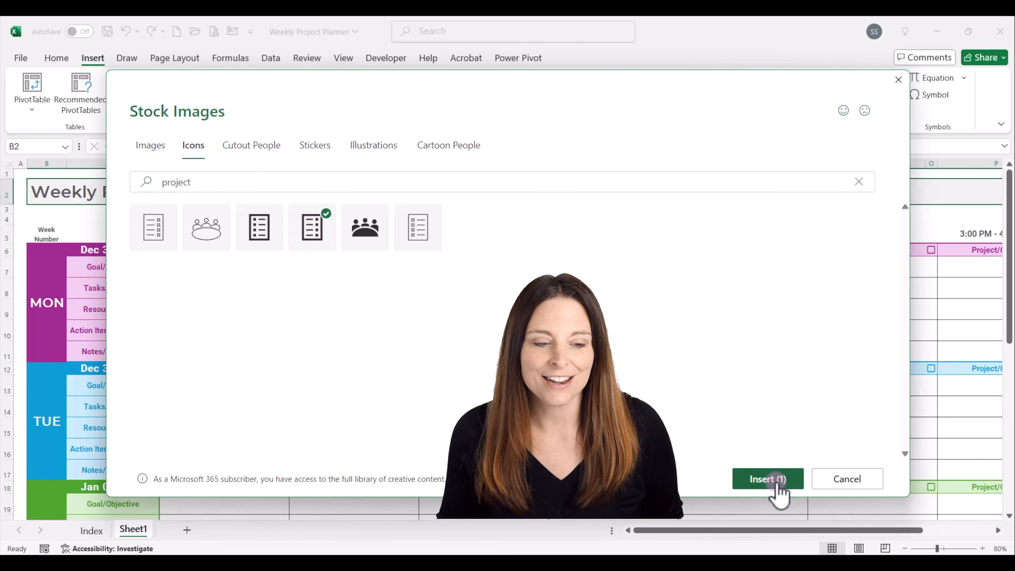
left_click(769, 480)
Fit the checklist icon beside the Weekly Project Planner title at about 0.49" square and fill it with the green theme color.
left_click_drag(67, 230, 294, 222)
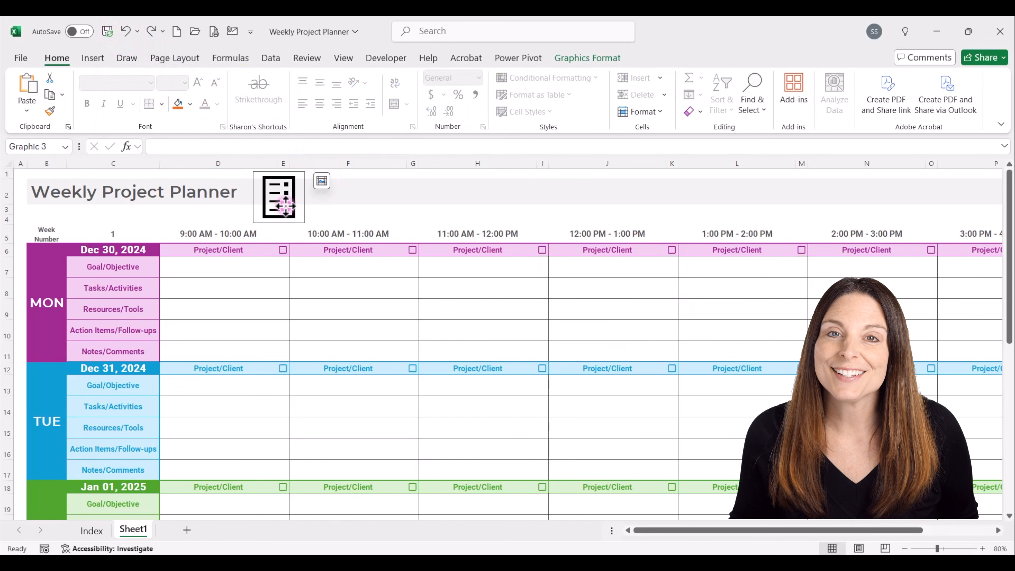
left_click_drag(305, 222, 259, 232)
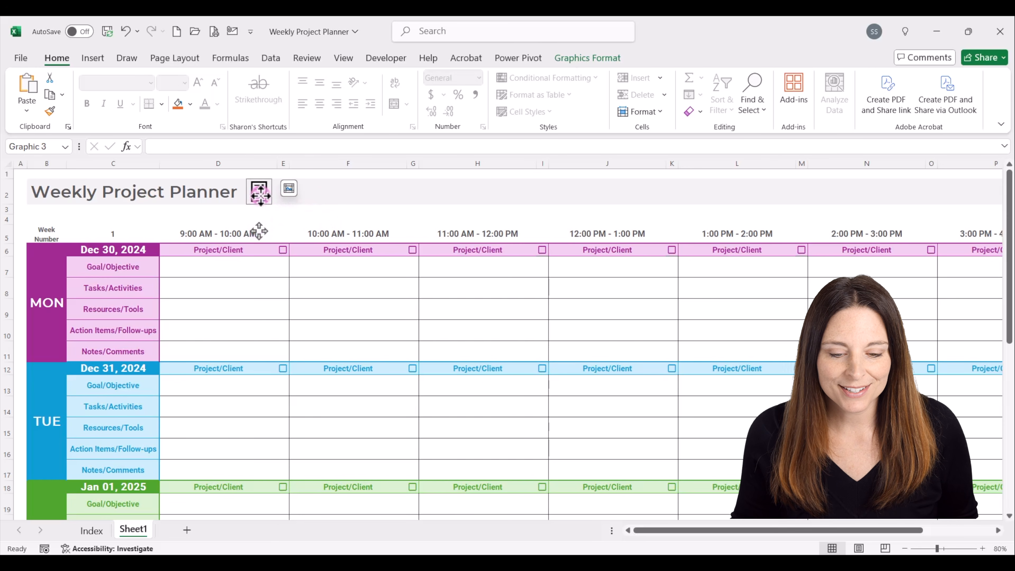
left_click(585, 59)
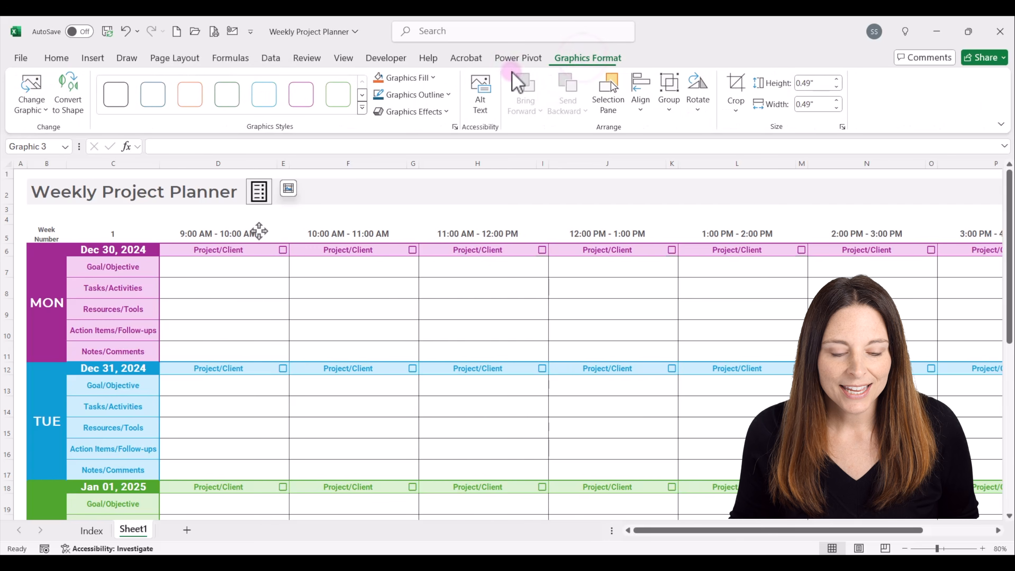
left_click(434, 79)
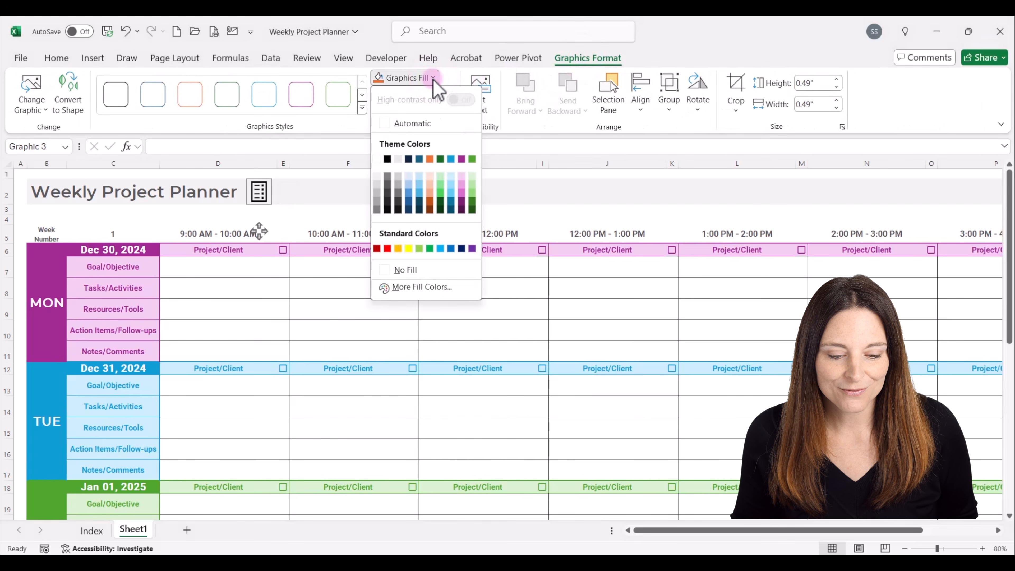
left_click(472, 160)
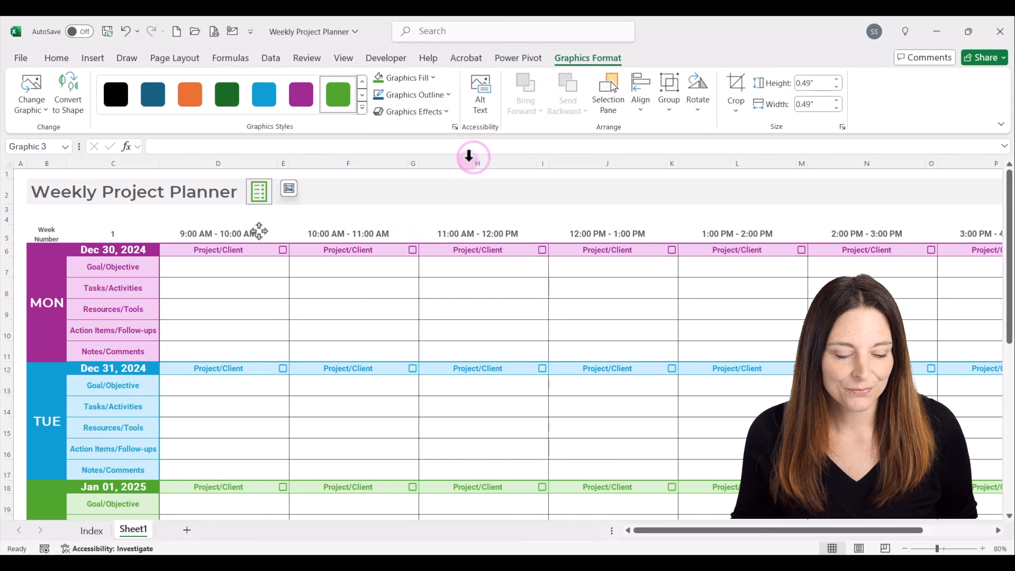
left_click(358, 195)
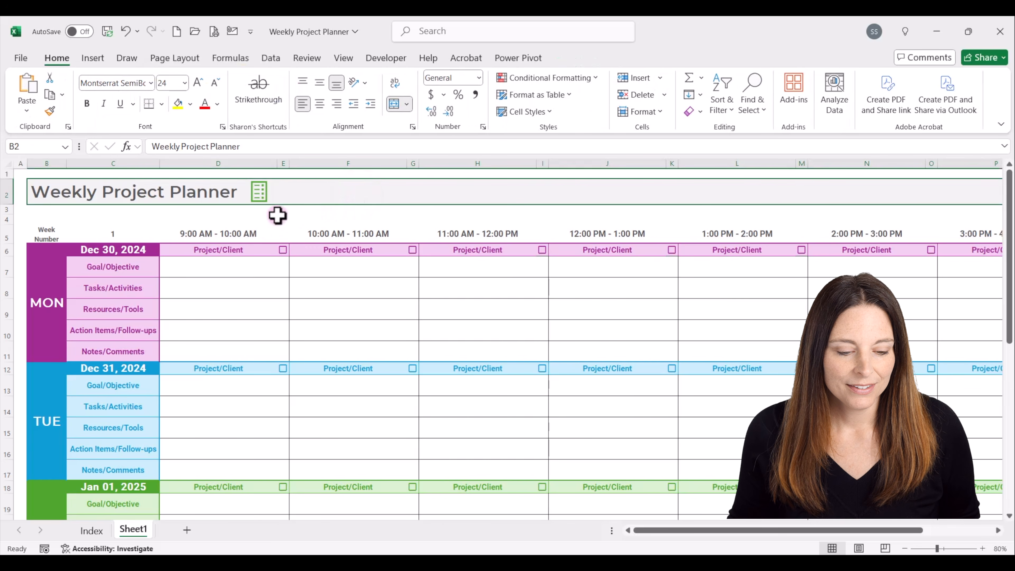
Link the green checklist icon to cell A1 of the Index sheet in this document.
left_click(262, 195)
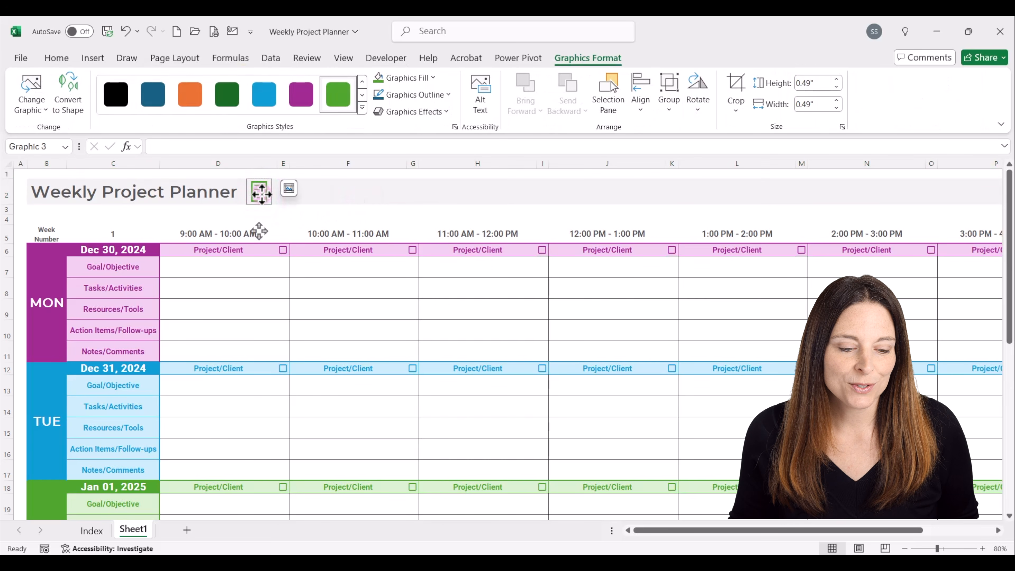
right_click(259, 193)
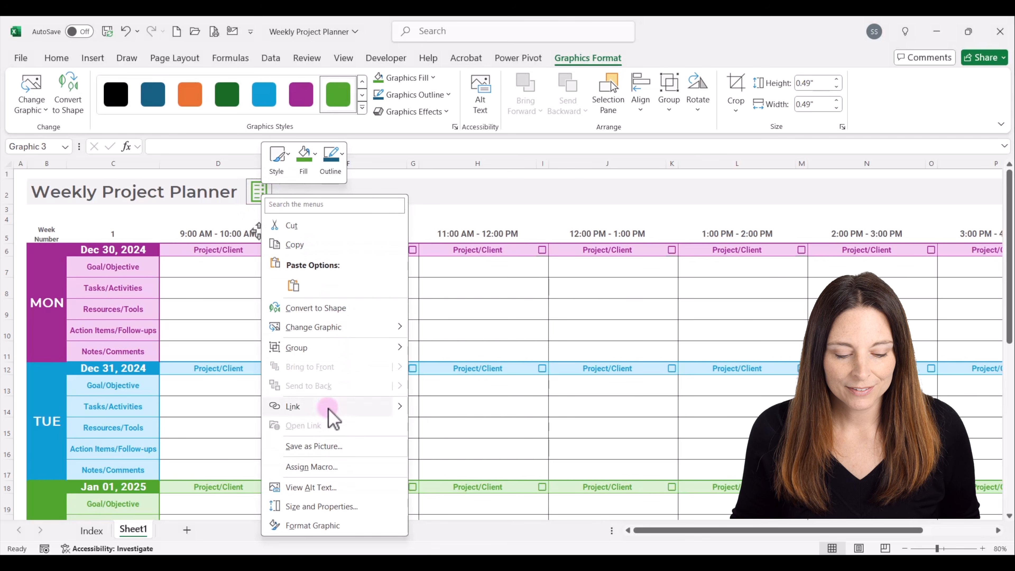
left_click(370, 407)
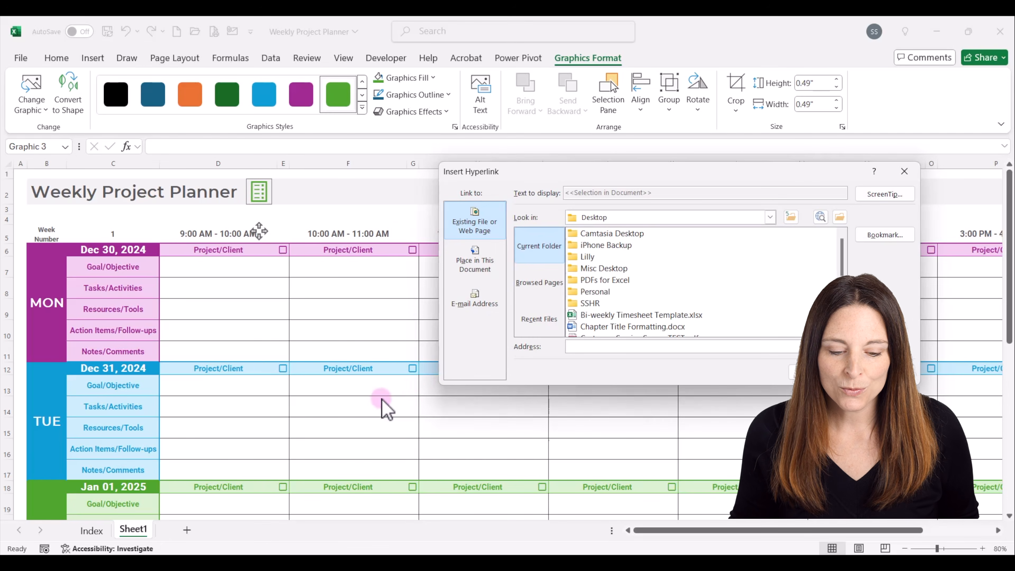
left_click(488, 267)
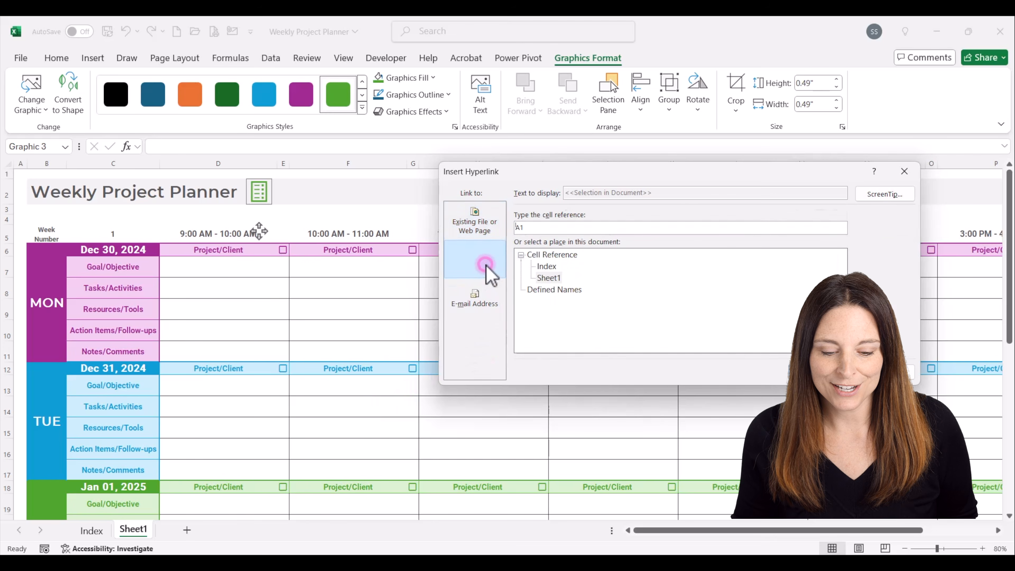
left_click(557, 268)
left_click(548, 267)
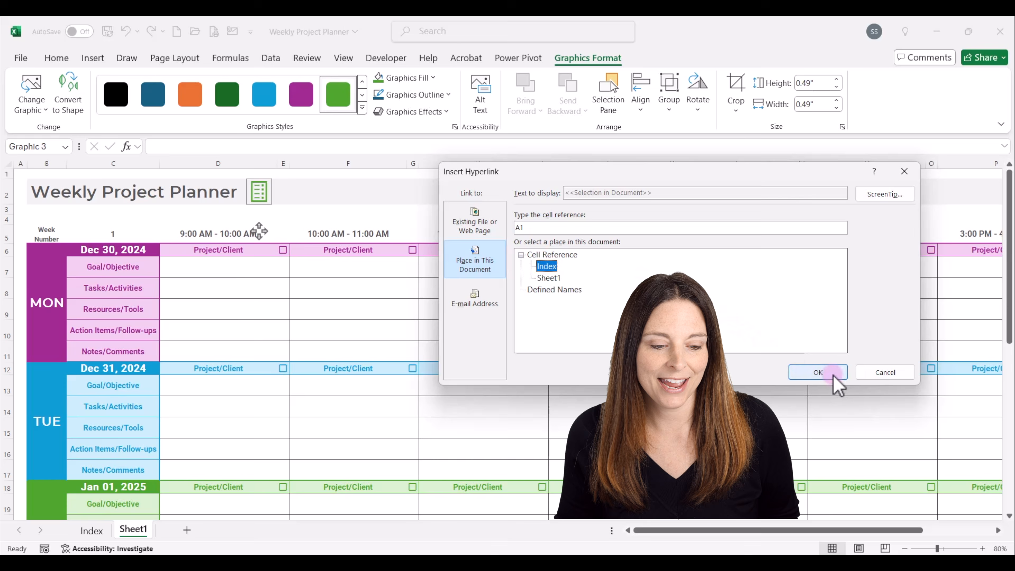
left_click(833, 374)
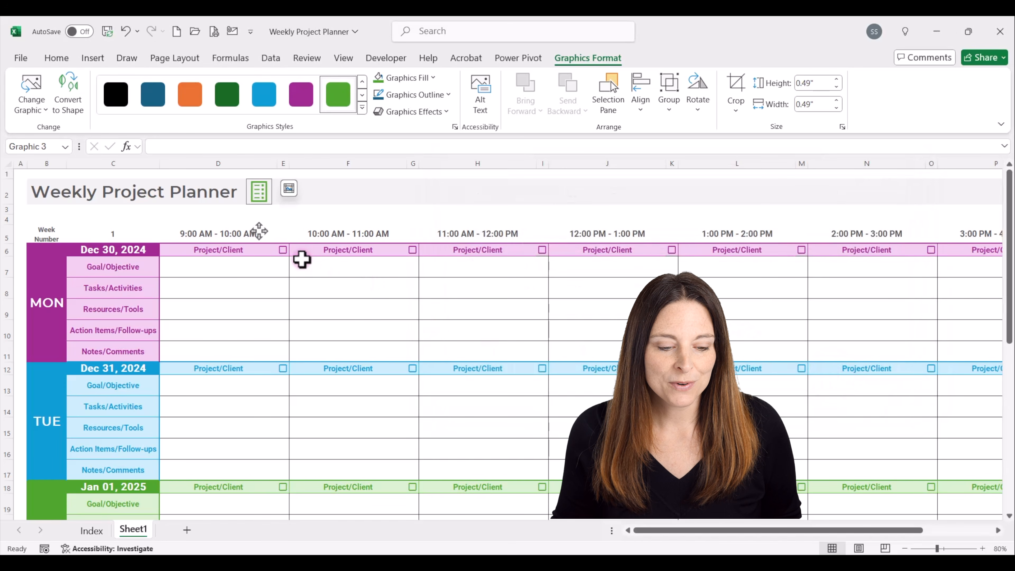
Deselect the green checklist icon beside the Sheet1 title and test its link to the Index sheet.
left_click(260, 196)
left_click(290, 222)
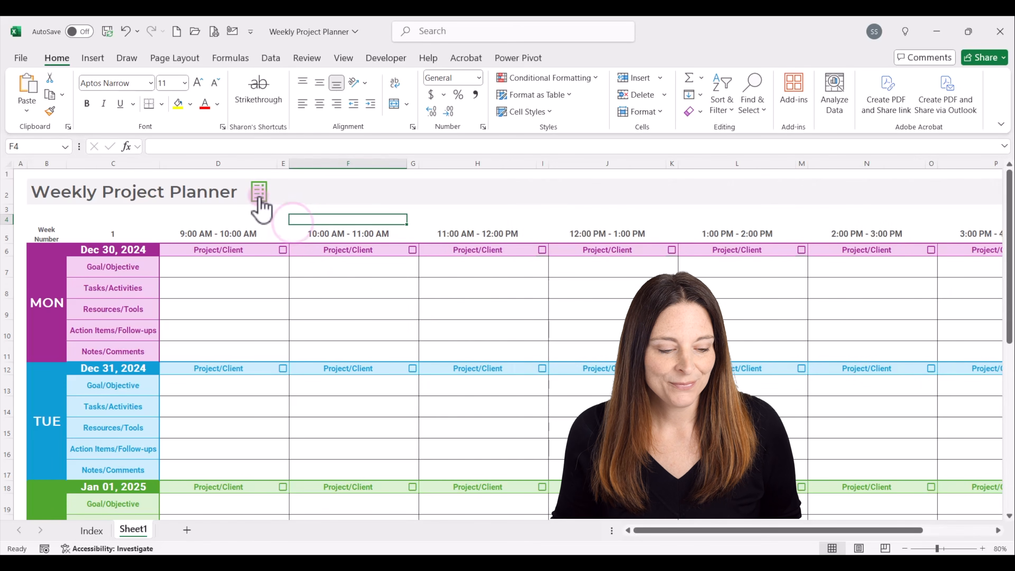
left_click(261, 194)
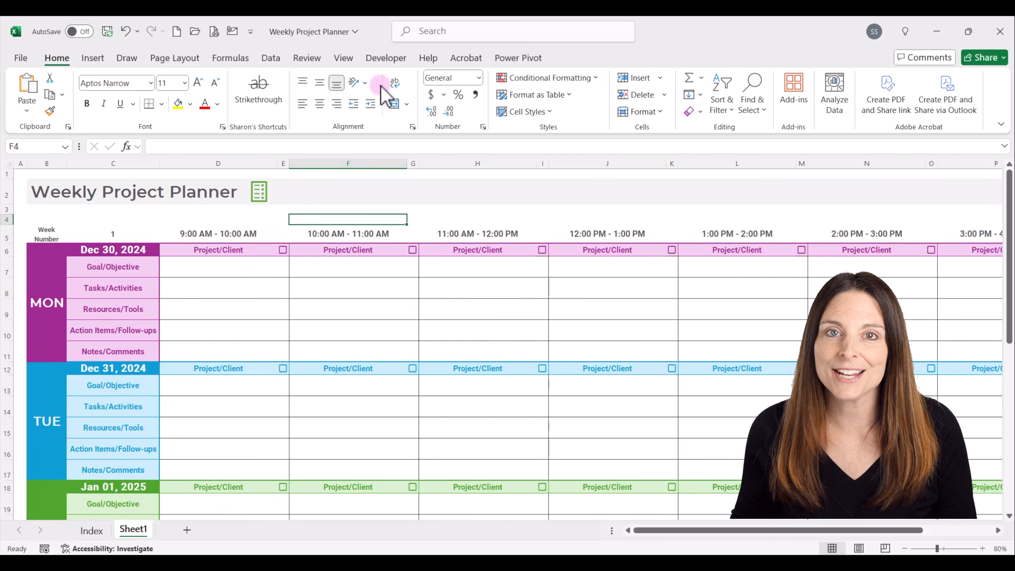
Review the DuplicateSheetAndUpdateDates macro in the workbook's Module1 code, and save the workbook with its VB project kept.
left_click(386, 58)
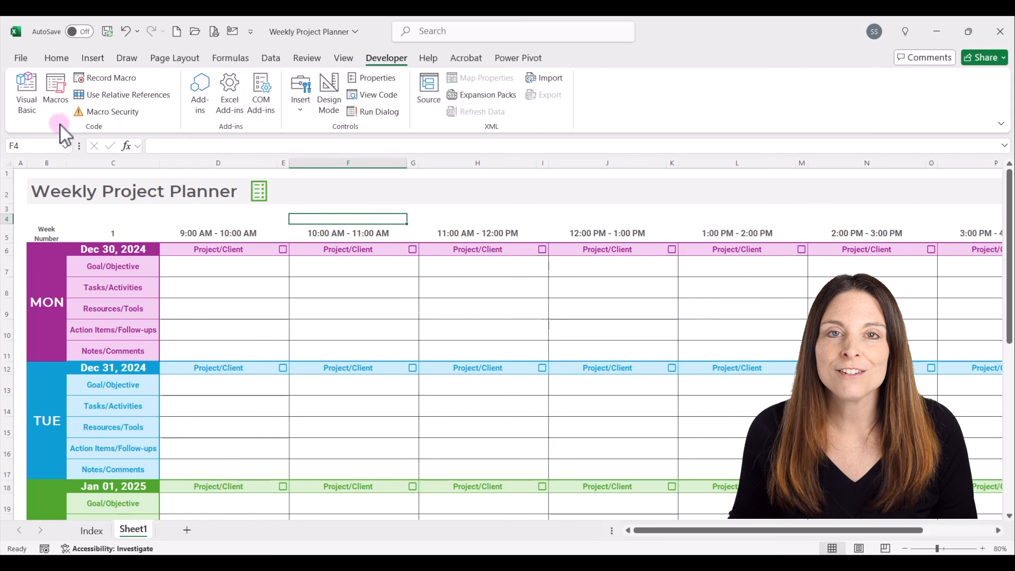
left_click(28, 106)
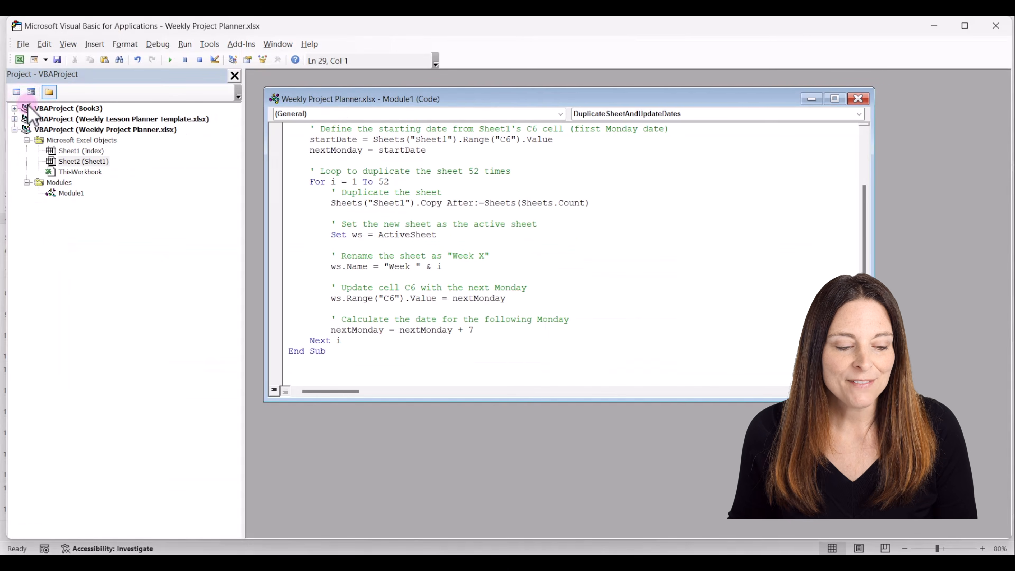
left_click(82, 173)
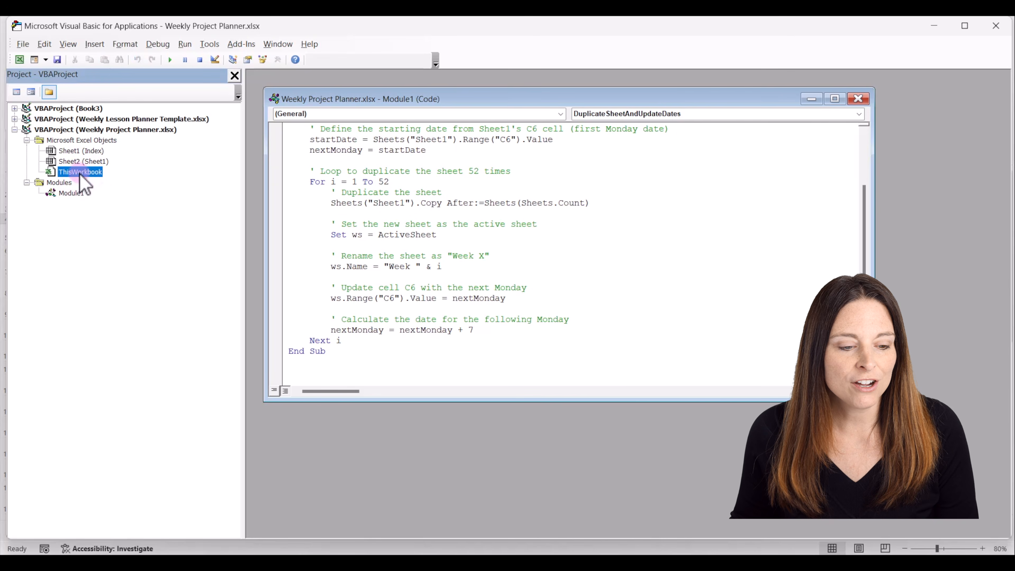
left_click(94, 44)
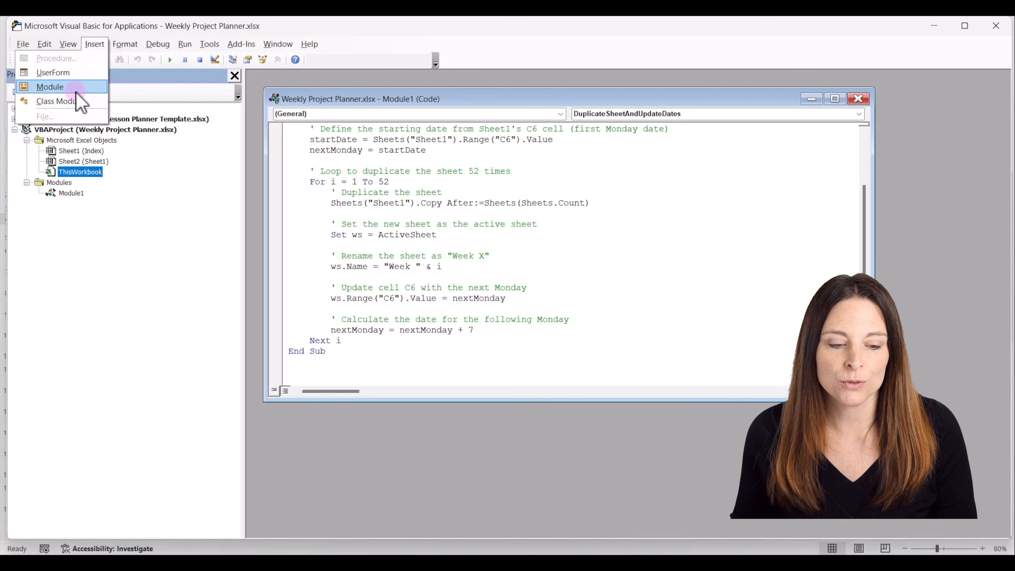
left_click(587, 303)
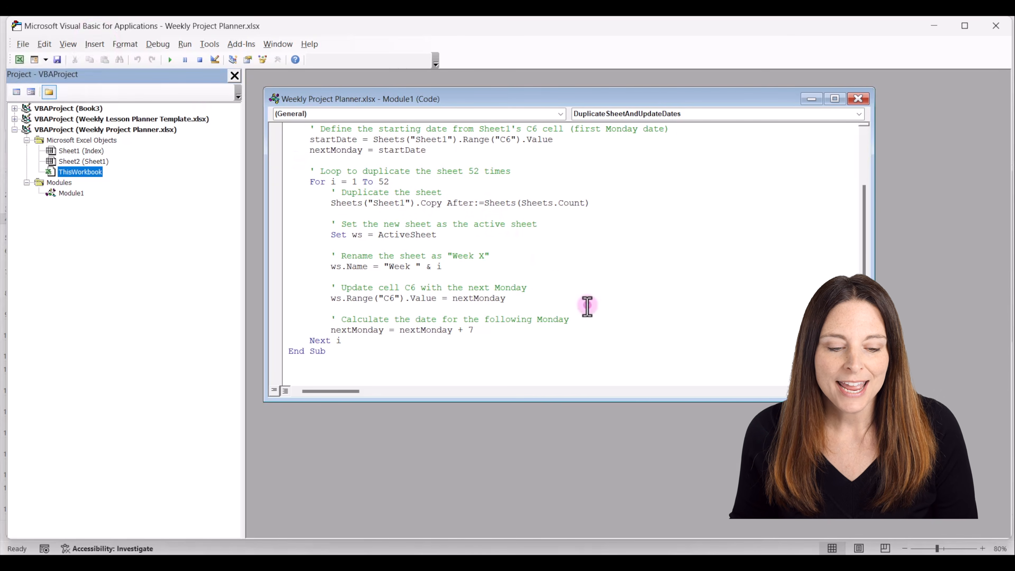
scroll(407, 332, "up", 2)
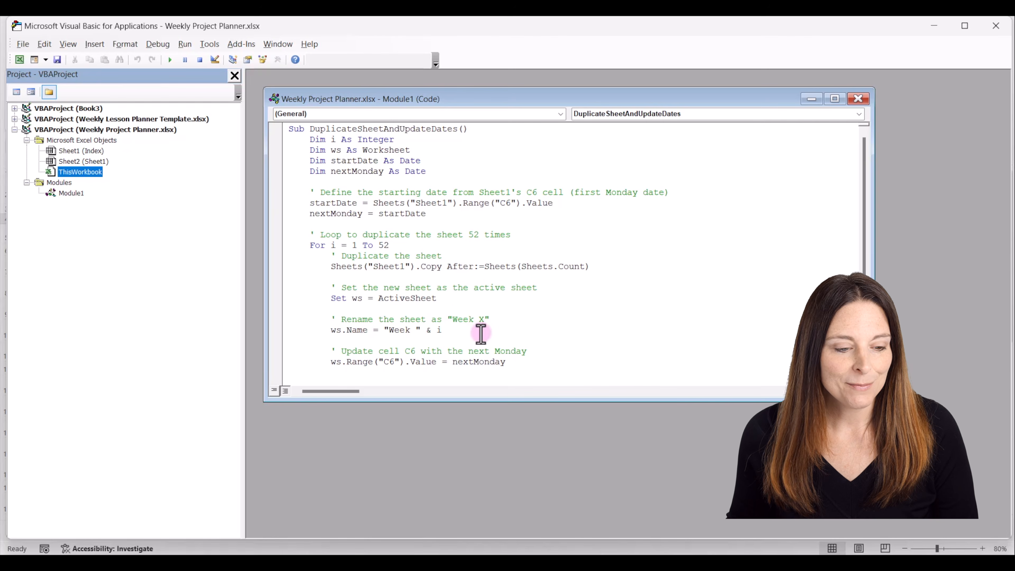
left_click(58, 60)
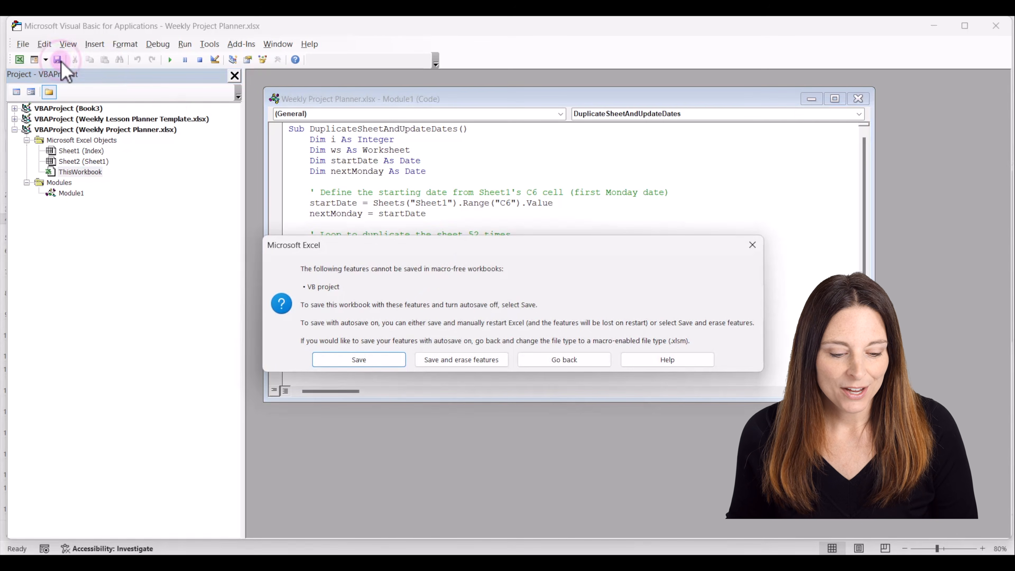
left_click(373, 359)
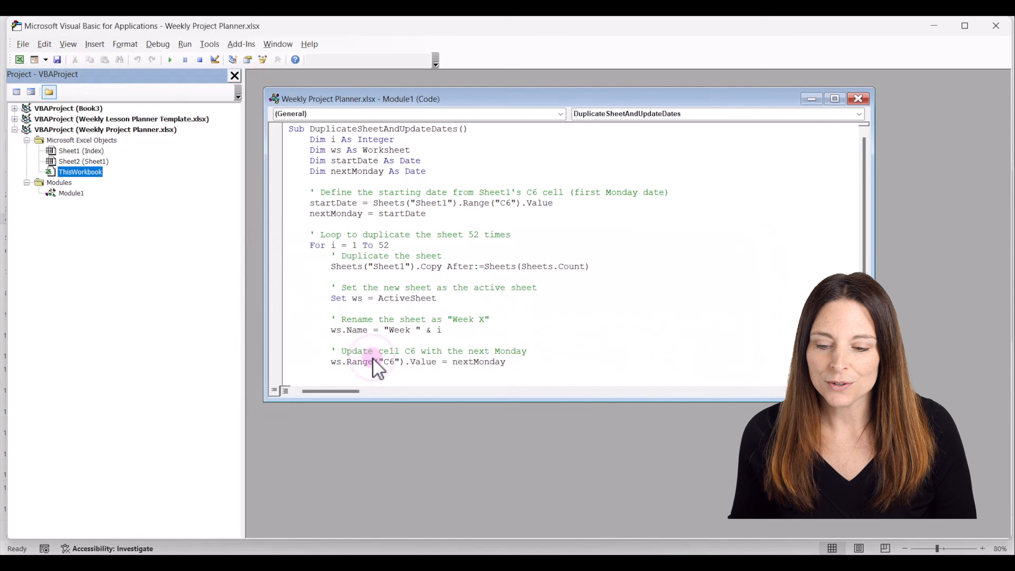
Close the code editor and run the DuplicateSheetAndUpdateDates macro to generate the Week 1 to Week 52 sheets.
left_click(997, 26)
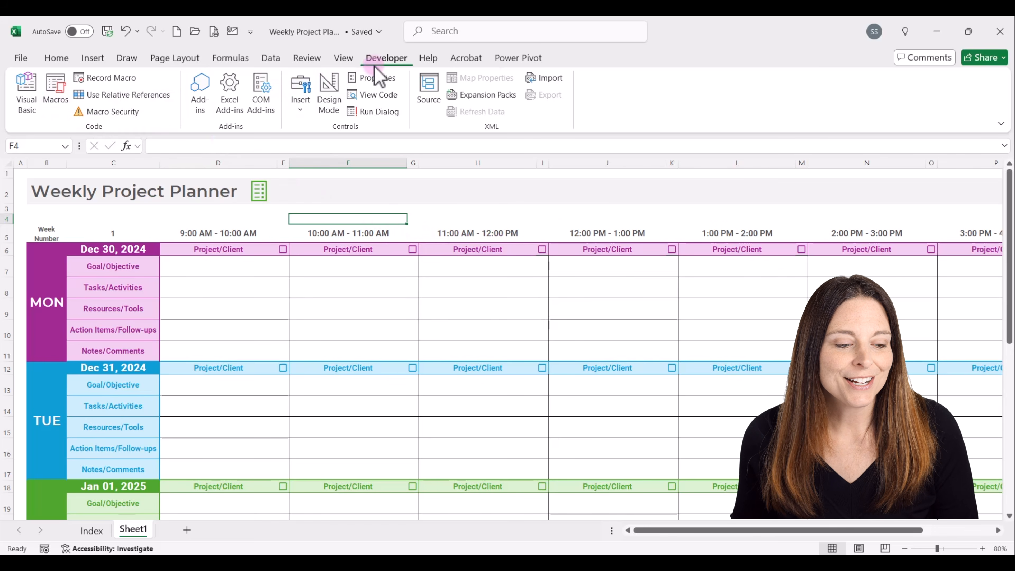
left_click(57, 101)
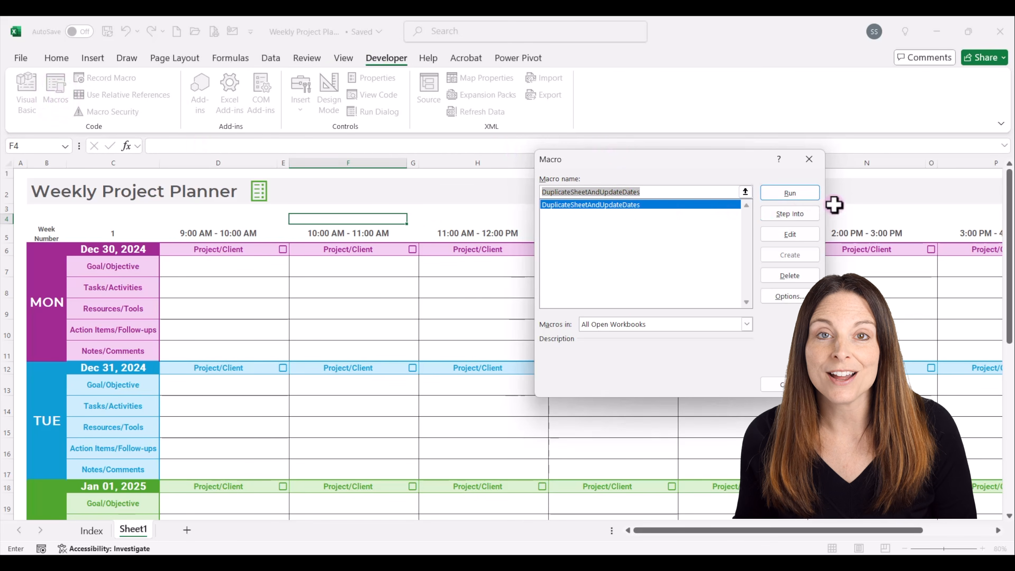
left_click(792, 195)
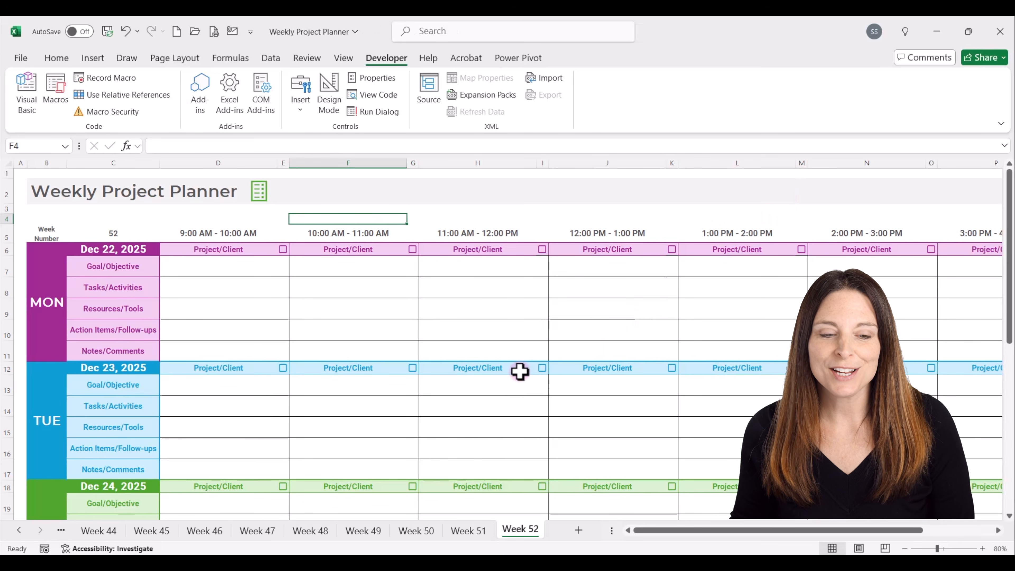
Check the dates on the Week 47, Week 45 and Week 51 sheets, and return to the Index through the checklist icon.
left_click(251, 532)
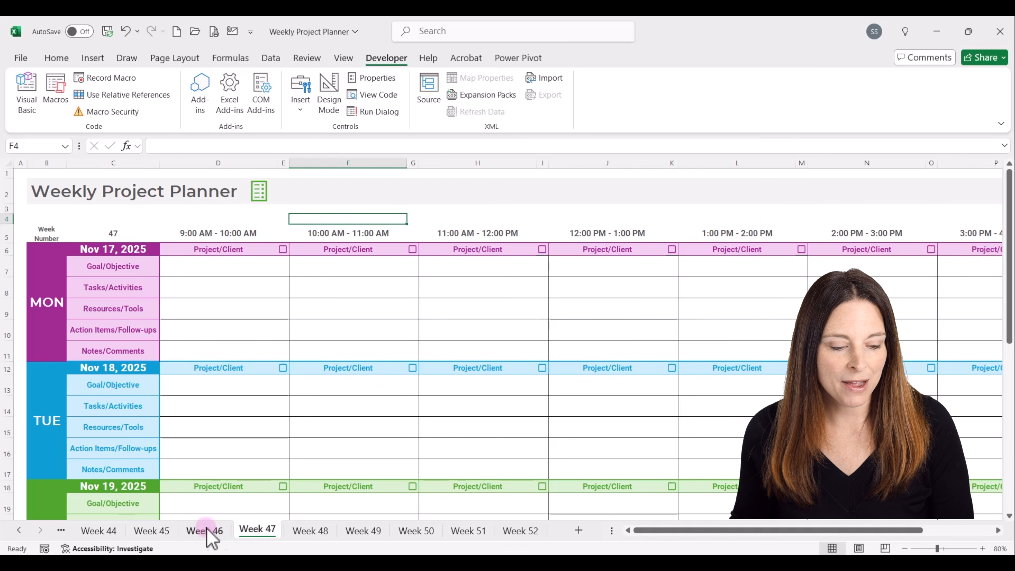
left_click(145, 533)
left_click(478, 532)
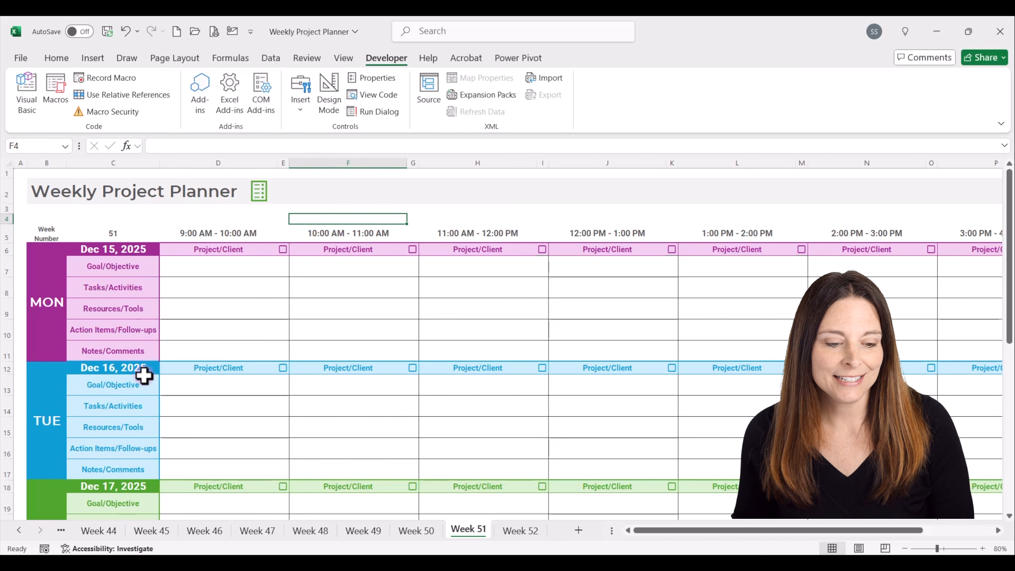
left_click(260, 206)
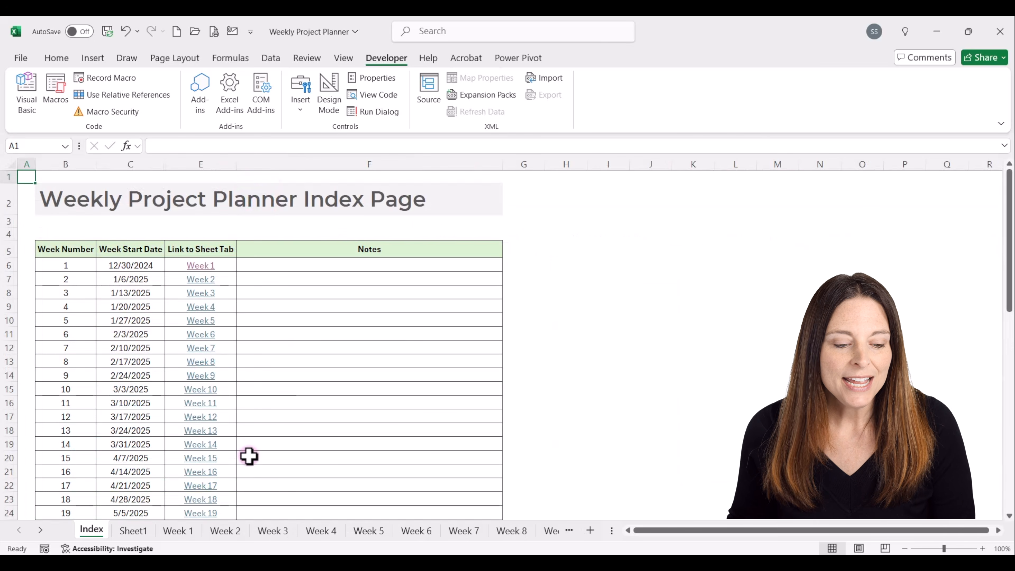
Test the Week 4 link on the Index sheet and go back to the Index through that sheet's checklist icon.
left_click(226, 266)
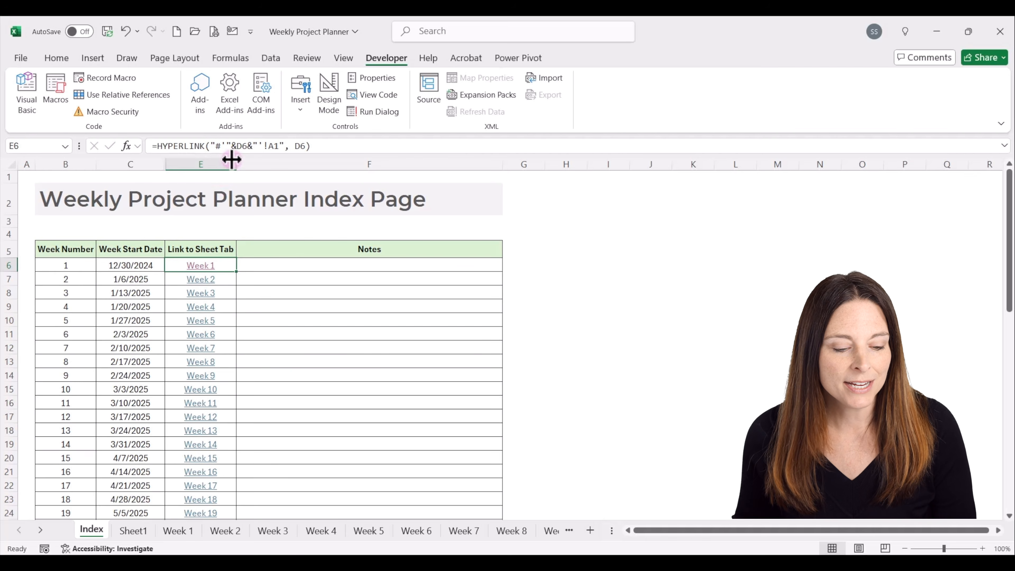
left_click(206, 314)
left_click(321, 533)
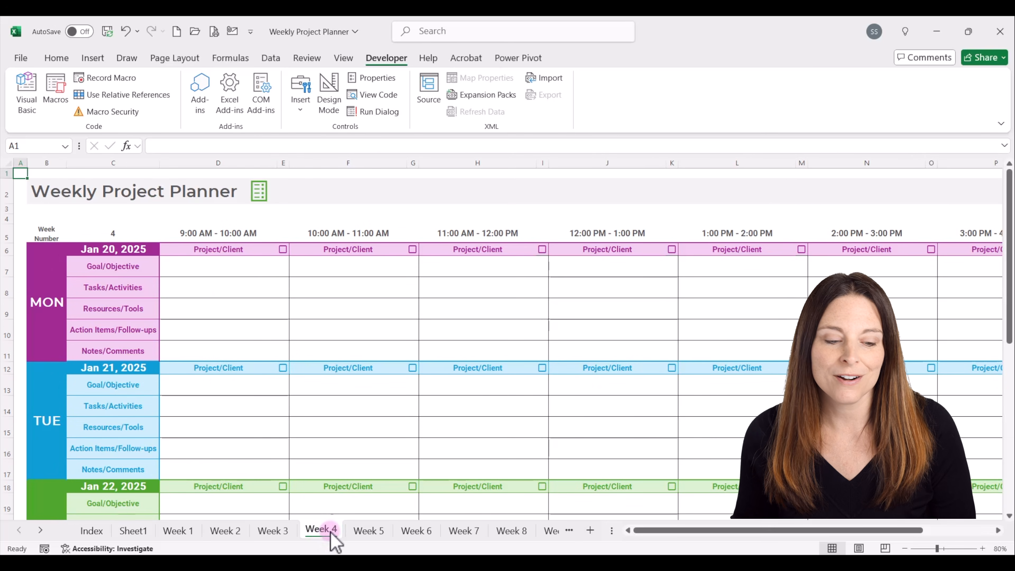
left_click(259, 191)
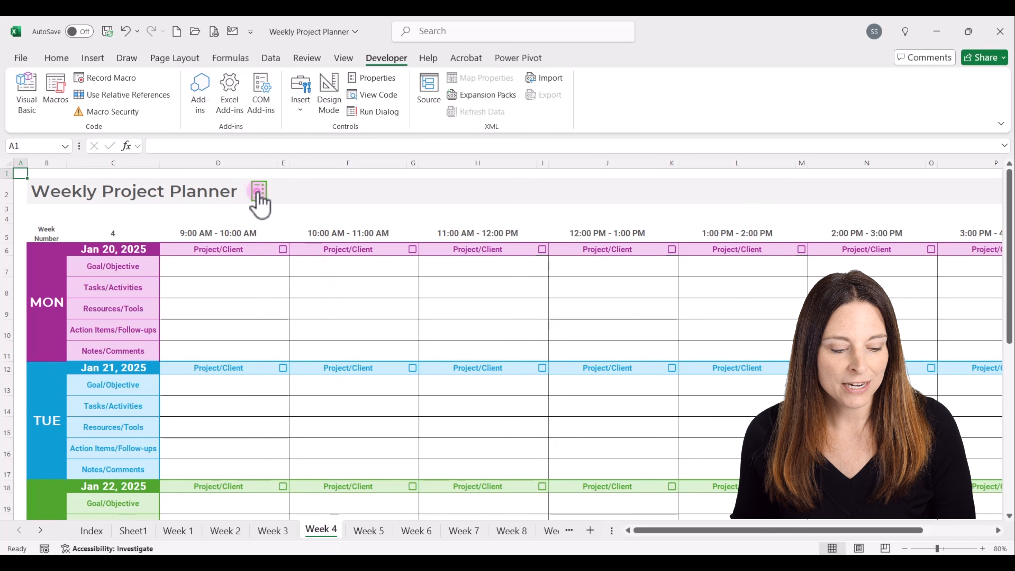
Test the Index link for Week 23, return through its checklist icon, and select the Week 1 link cell E6.
scroll(248, 359, "down", 4)
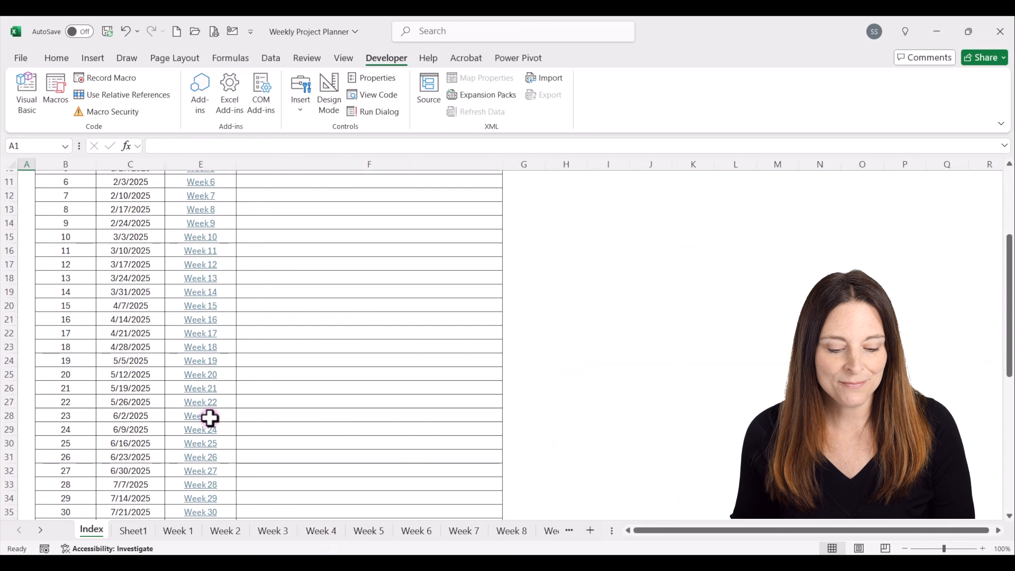
left_click(209, 418)
left_click(524, 530)
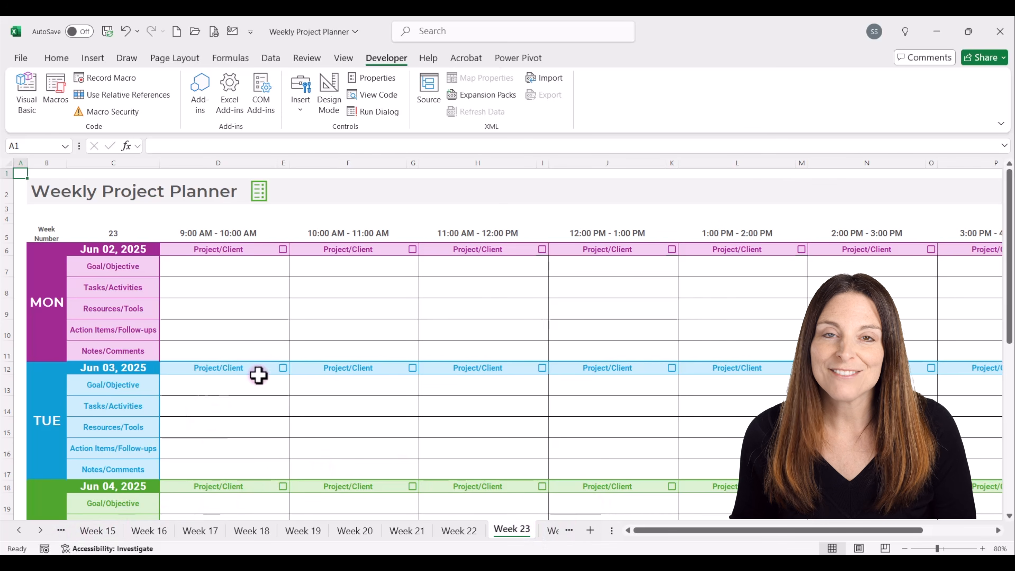
left_click(260, 192)
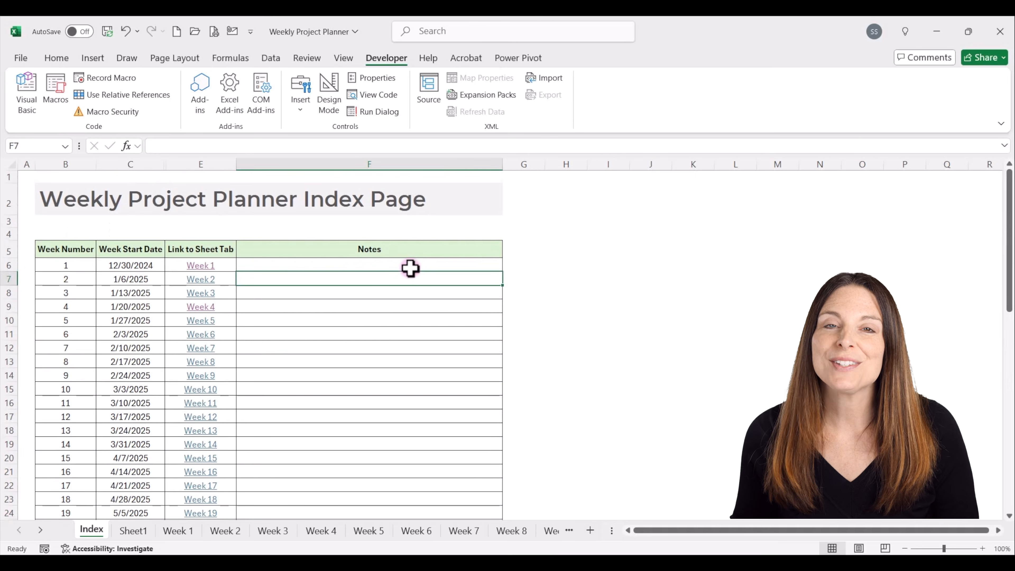
left_click(226, 263)
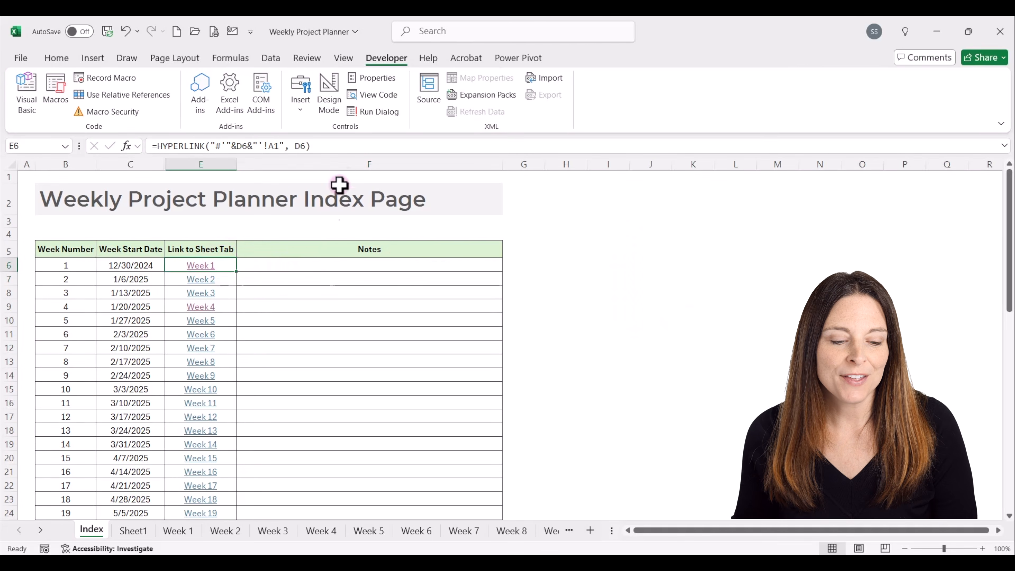